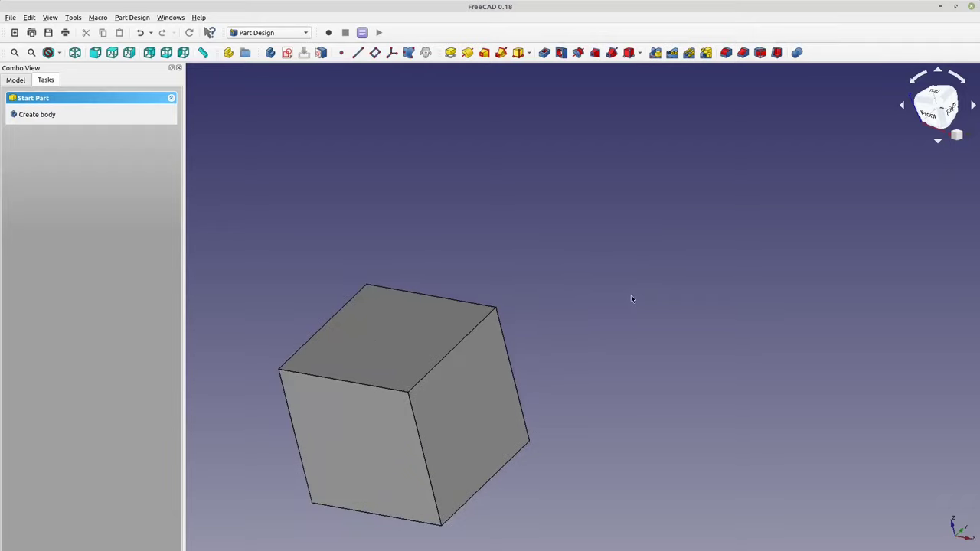
- Orbit the view to bring the cube's front into sight
middle_click_drag(516, 343, 573, 339)
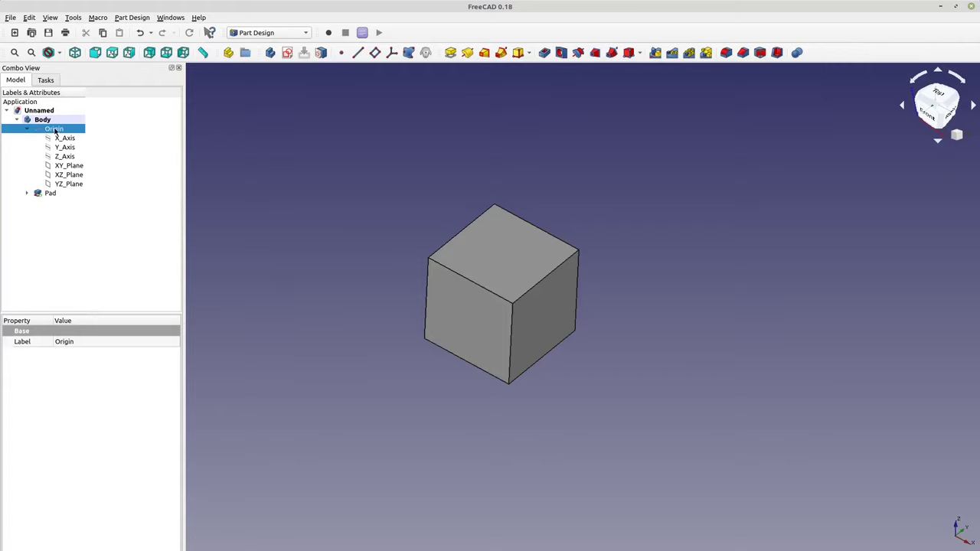
- Display the Body's XY, XZ, YZ planes and X, Y, Z axes, orbiting and zooming around the cube
key("space")
scroll(501, 284, "down", 4)
middle_click_drag(605, 330, 655, 304)
scroll(590, 310, "up", 5)
middle_click_drag(465, 327, 599, 356)
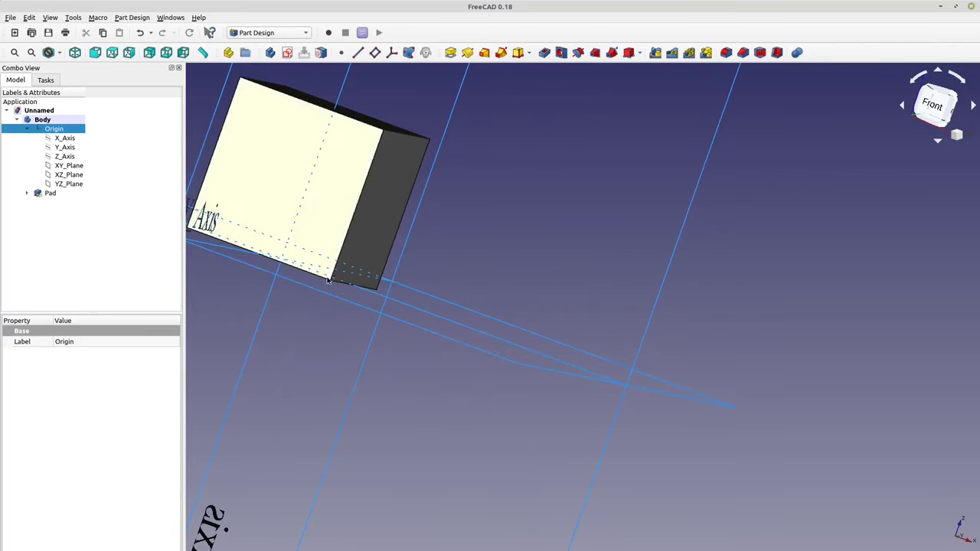
middle_click_drag(359, 319, 437, 280)
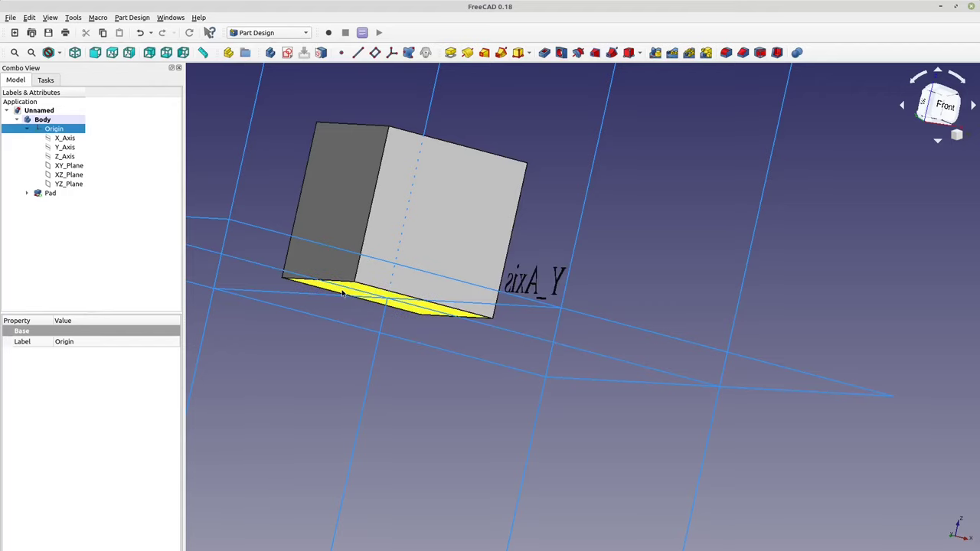
middle_click_drag(342, 294, 444, 288)
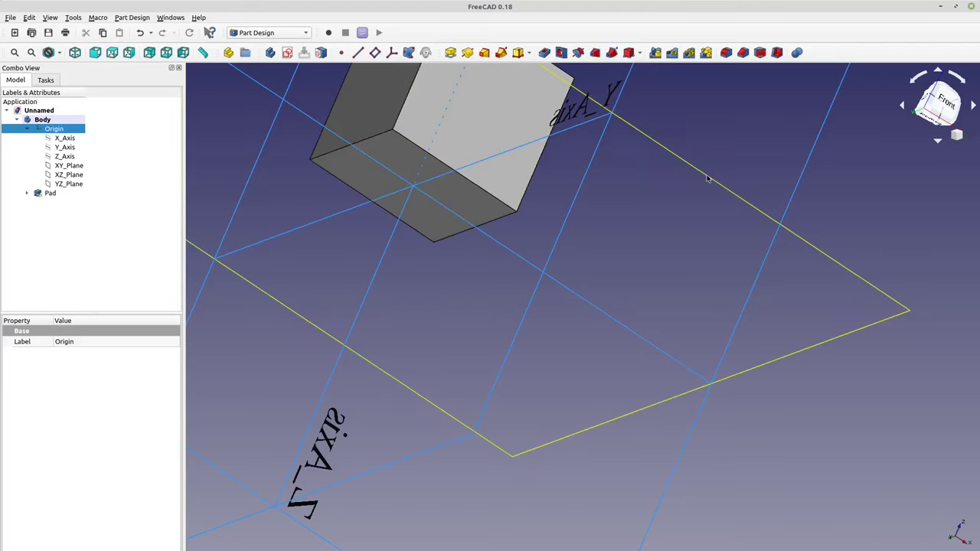
middle_click_drag(668, 114, 665, 159)
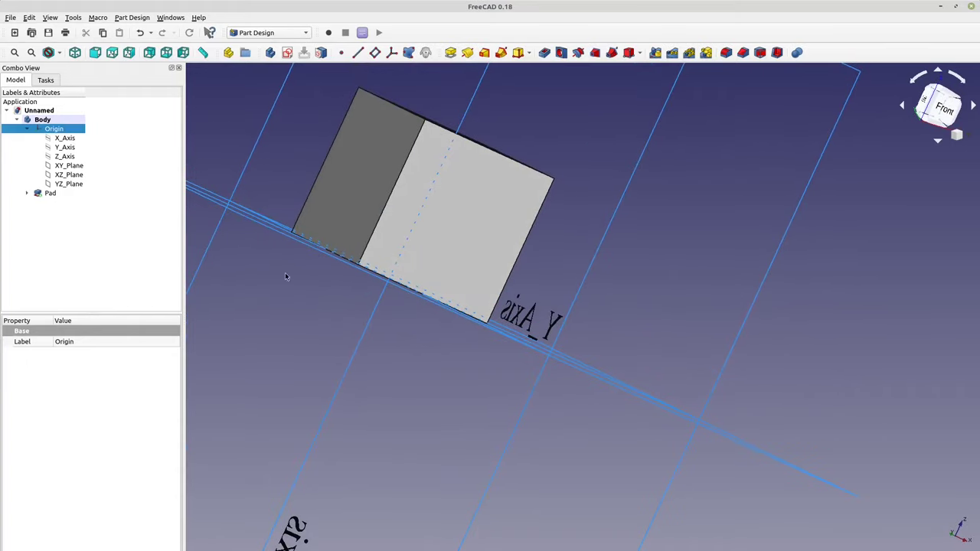
middle_click_drag(644, 347, 638, 320)
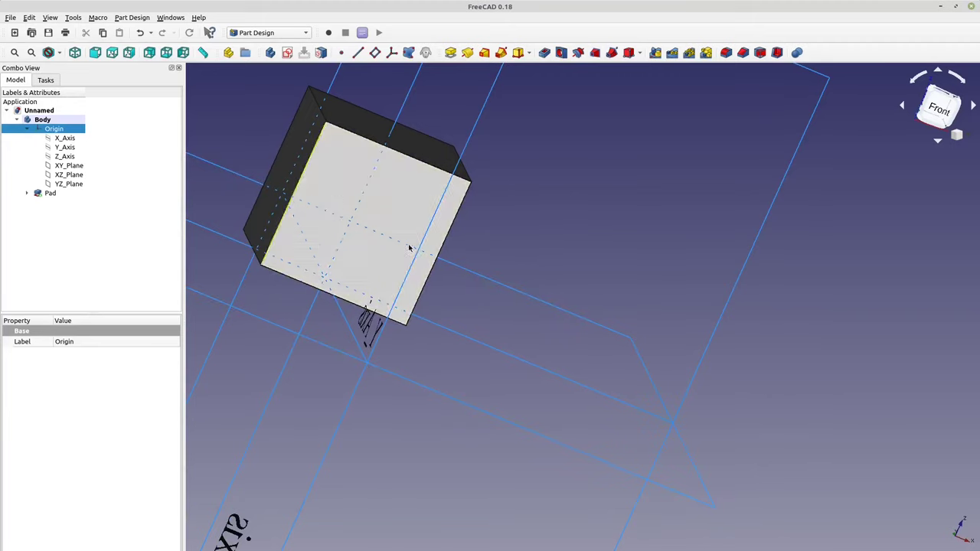
scroll(609, 306, "down", 5)
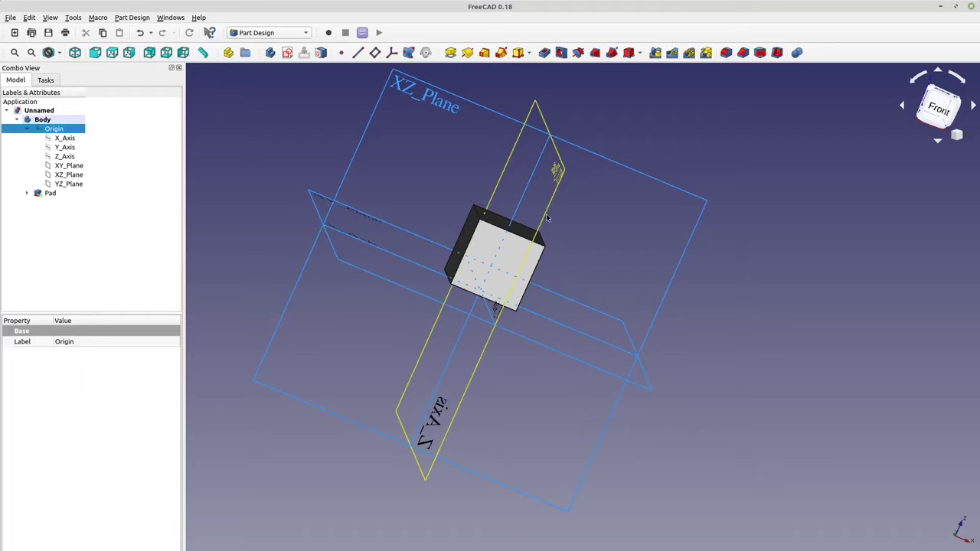
- Make the cube's 5 mm Pad symmetric to its sketch plane so it centres on the origin
double_click(49, 194)
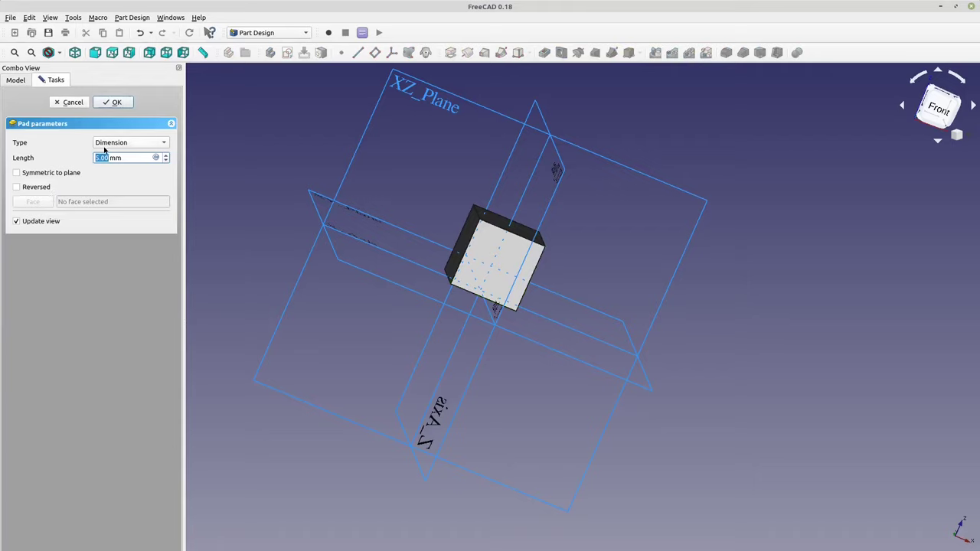
left_click(37, 174)
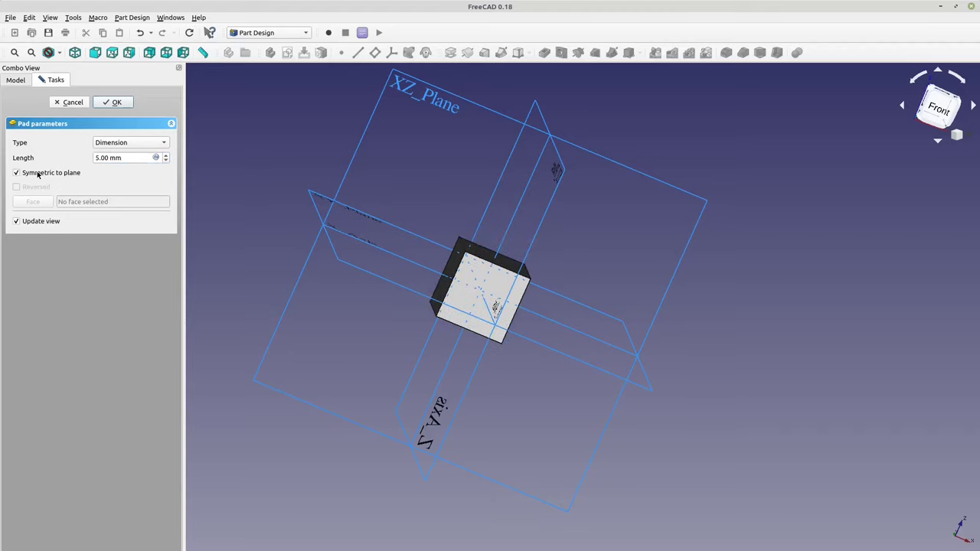
left_click(111, 103)
middle_click_drag(581, 243, 498, 302)
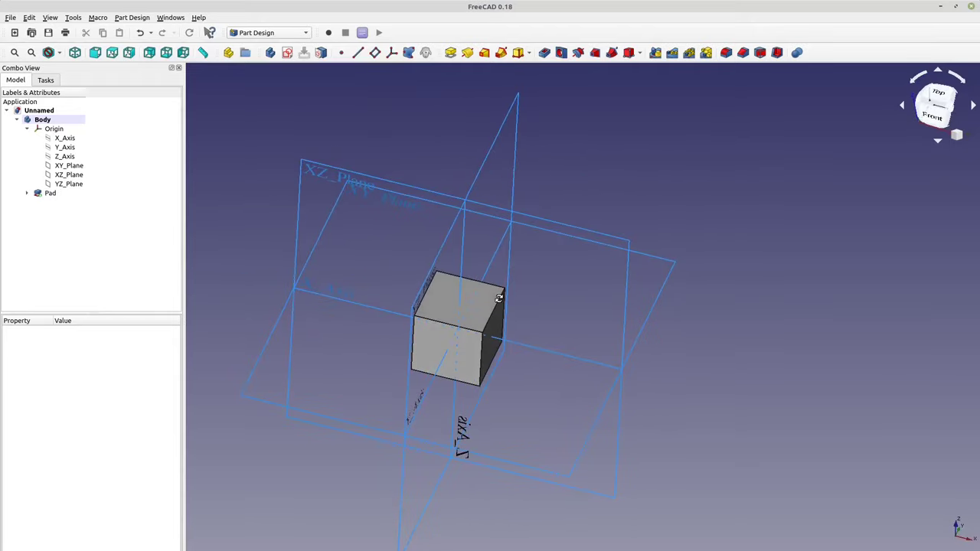
left_click(489, 301)
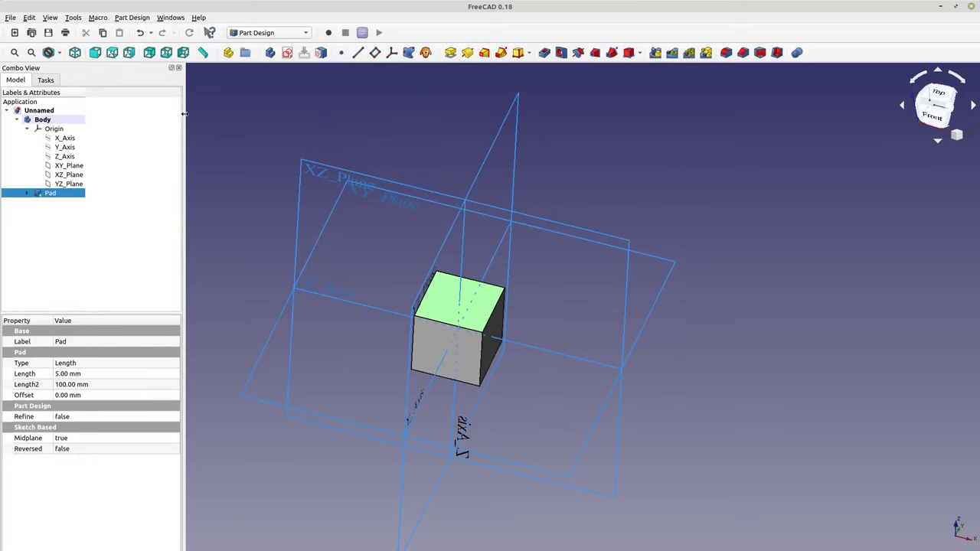
- On the top face, sketch an origin-centred circle constrained to a 2 mm radius and close the sketch
left_click(286, 54)
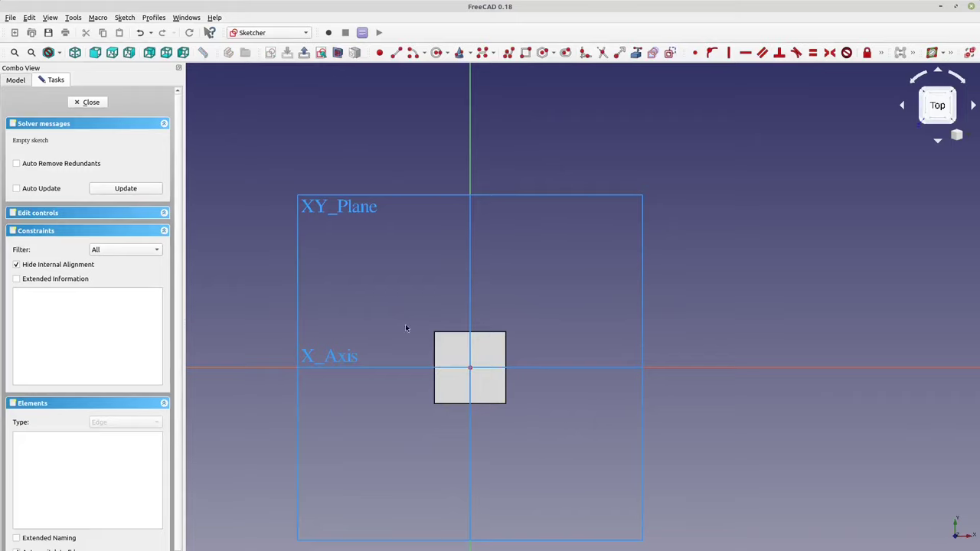
scroll(489, 391, "up", 6)
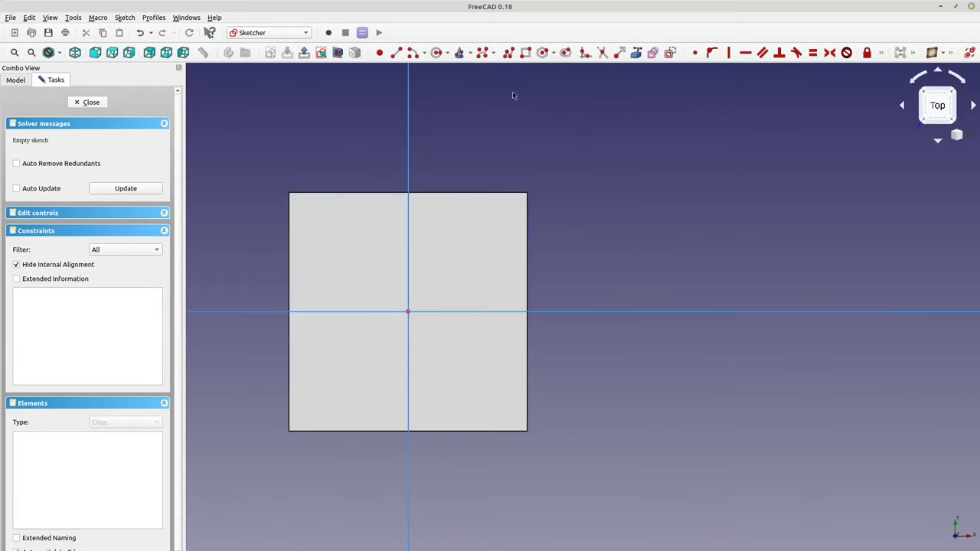
left_click(437, 52)
left_click(463, 272)
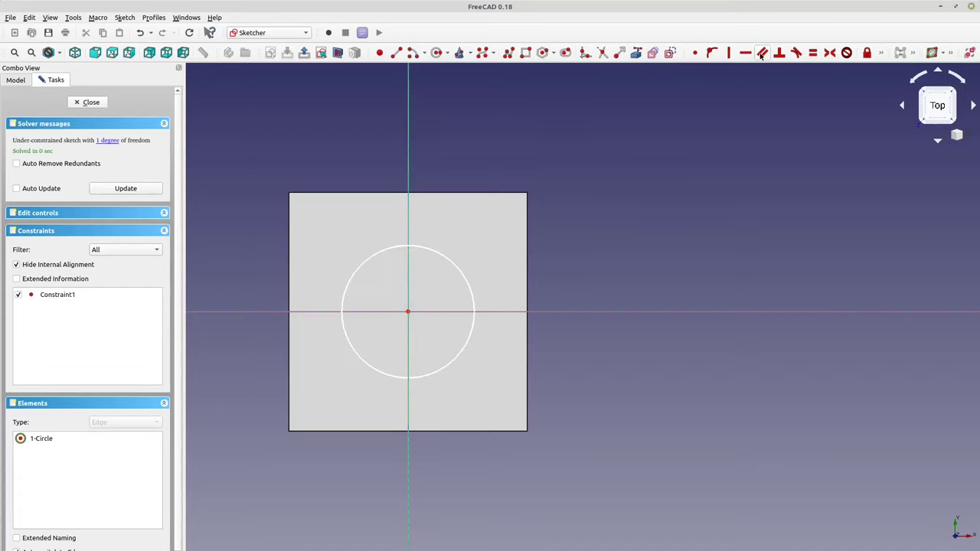
left_click(882, 54)
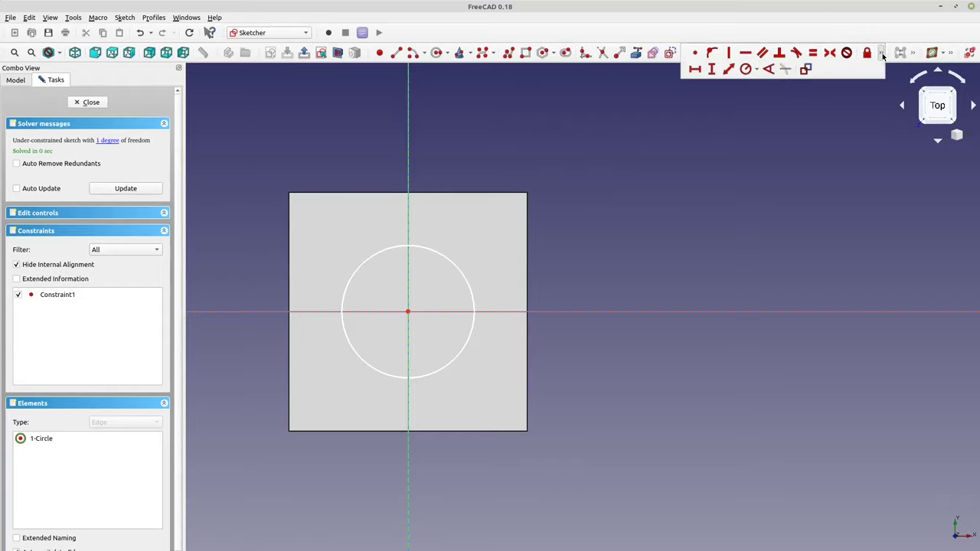
left_click(745, 68)
left_click(457, 259)
type("2")
key("Return")
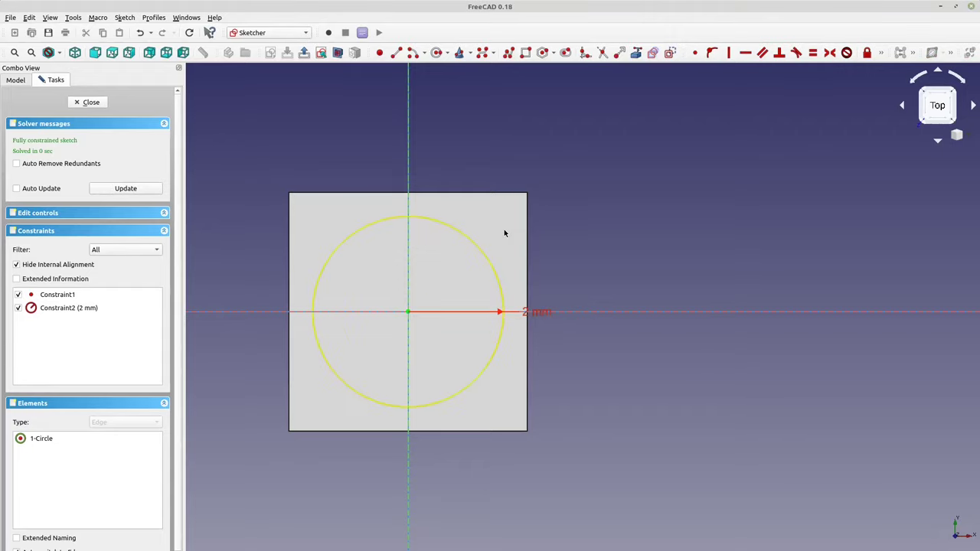
left_click(92, 102)
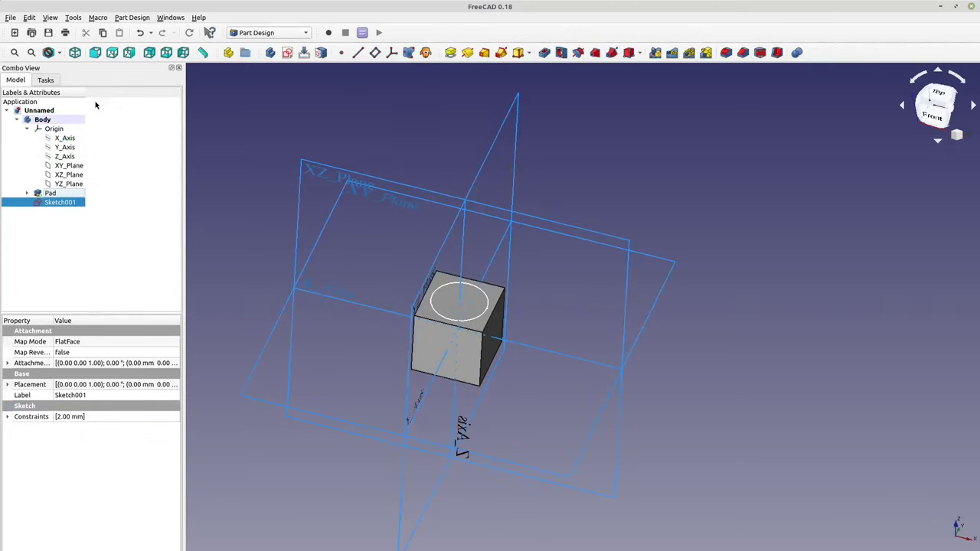
- Pocket the 2 mm circle Through all into the cube and orbit to view the hole
left_click(546, 52)
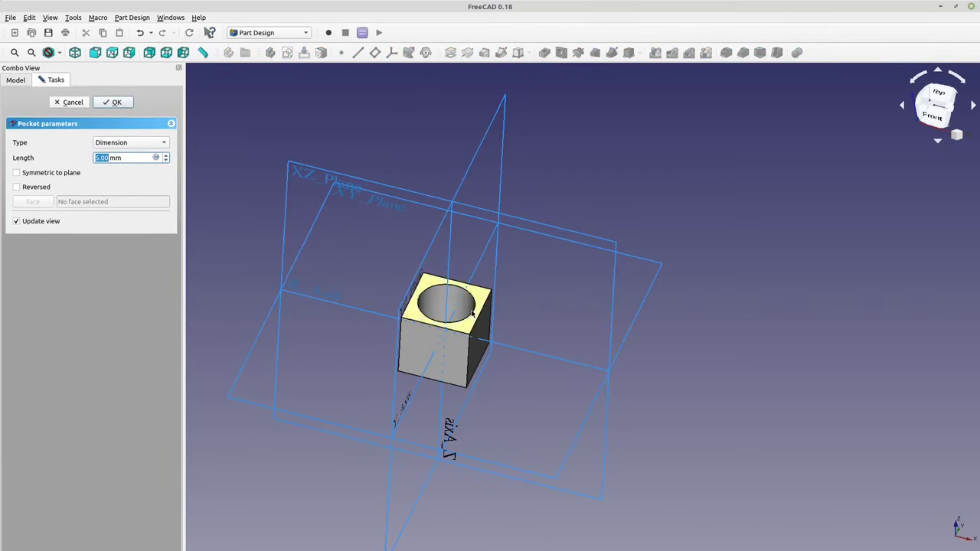
left_click(134, 144)
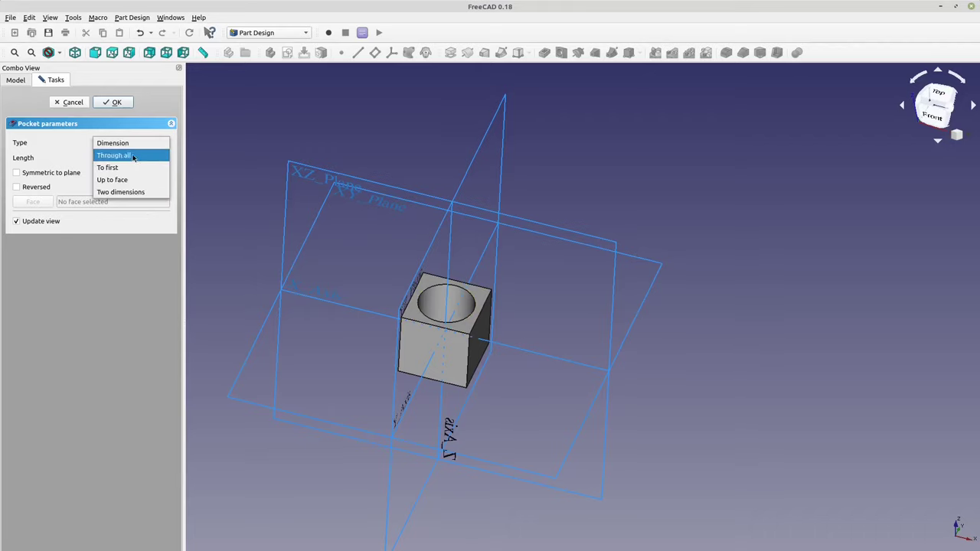
left_click(131, 153)
left_click(118, 101)
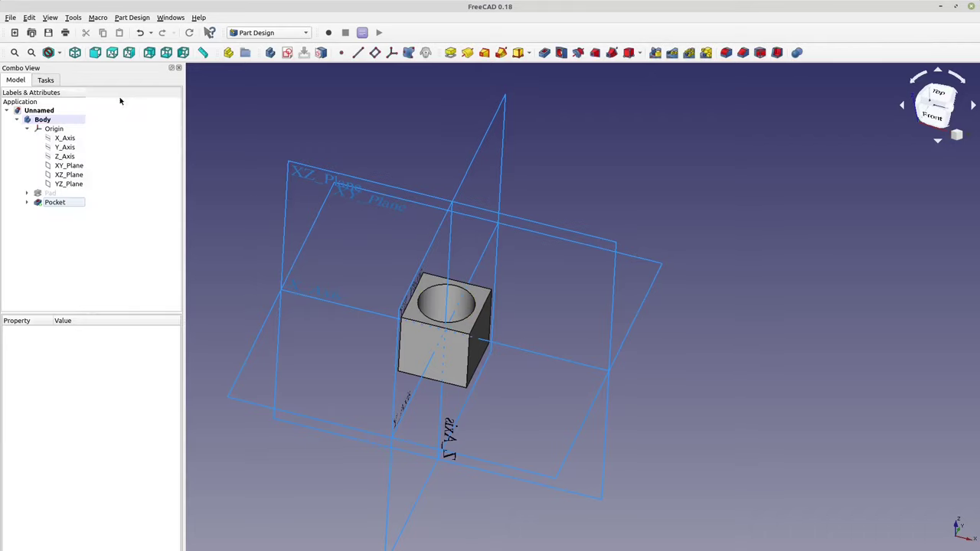
middle_click_drag(571, 247, 592, 286)
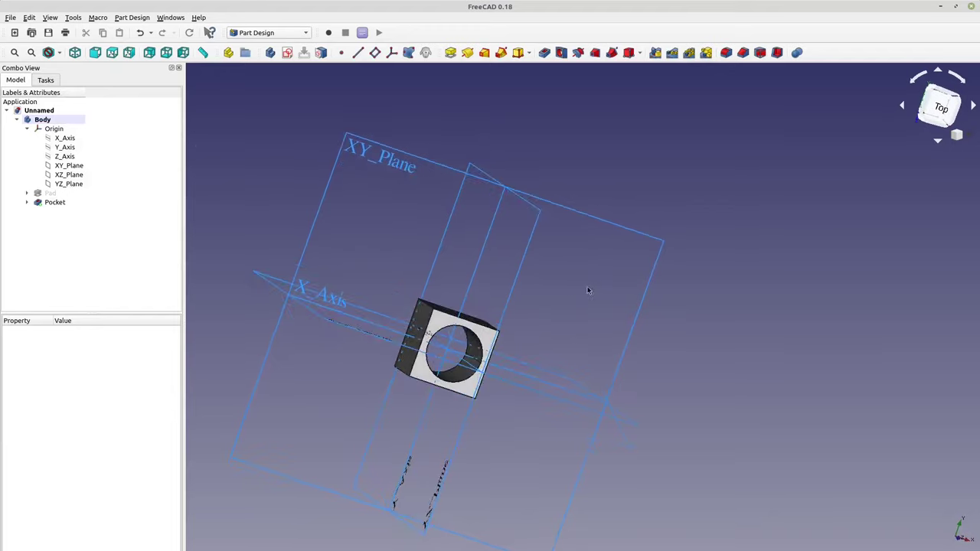
scroll(593, 286, "up", 3)
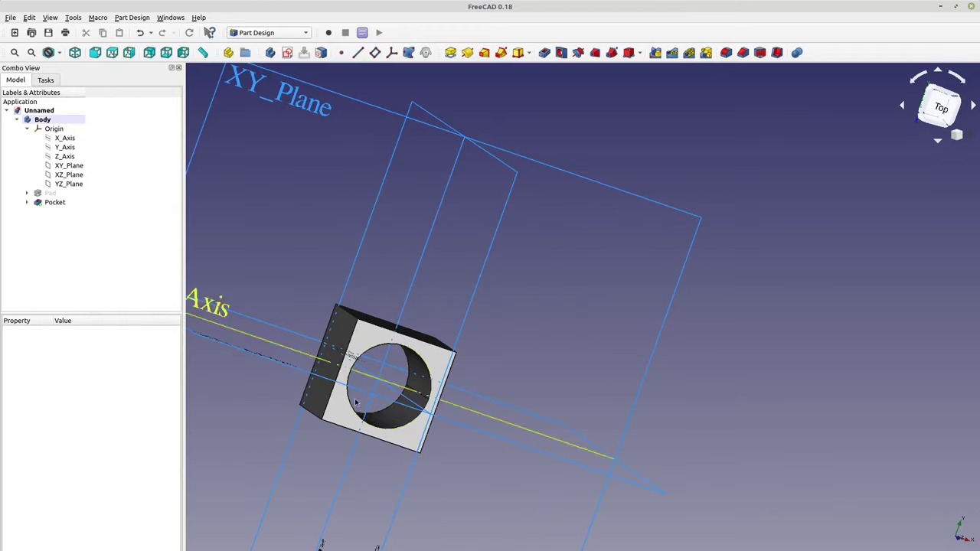
middle_click_drag(599, 324, 501, 289)
- Discard a stray empty sketch and change the hole circle's radius constraint from 2 mm to 1 mm
left_click(502, 288)
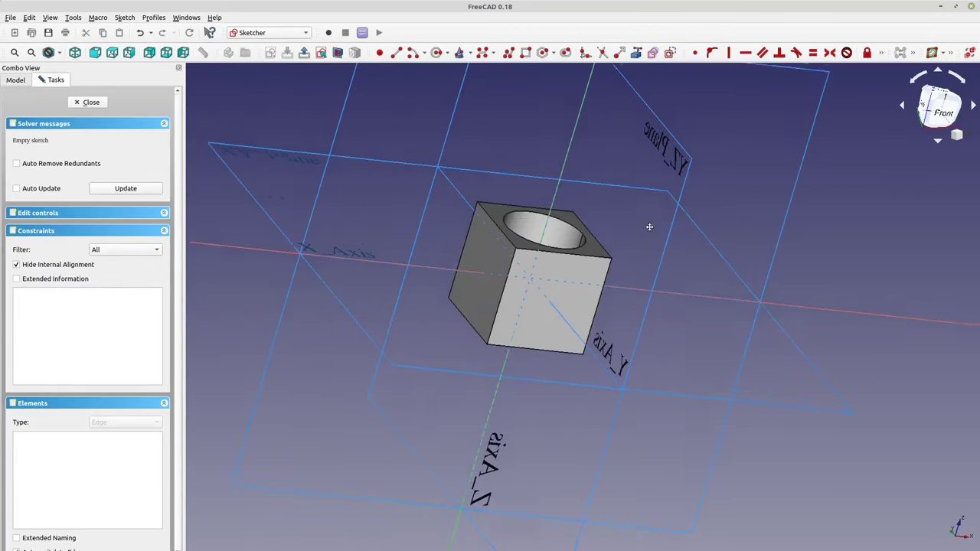
left_click(91, 103)
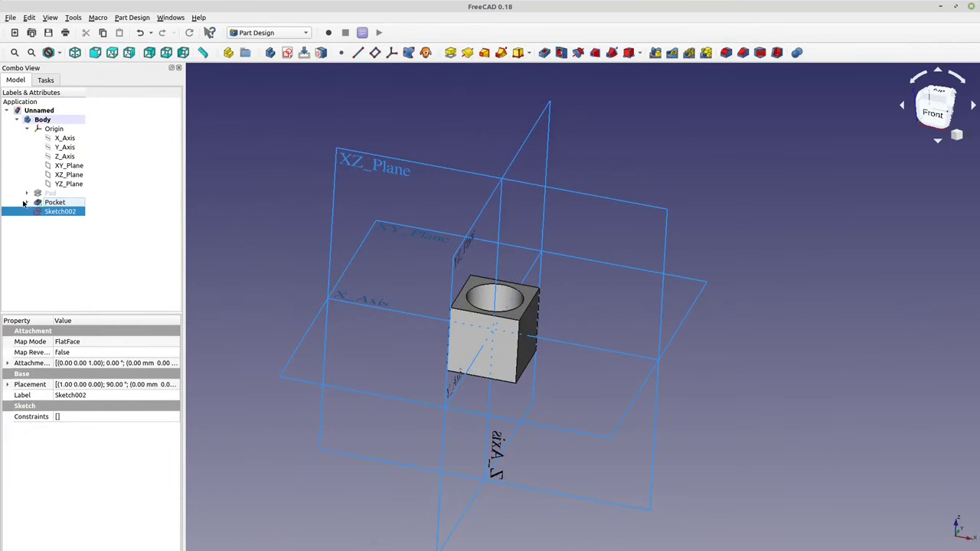
double_click(59, 213)
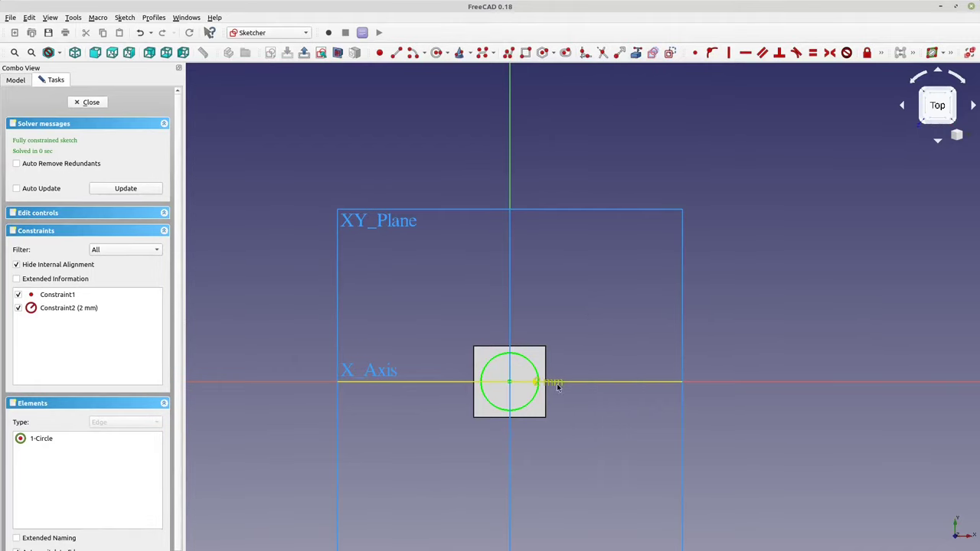
double_click(558, 387)
type("1")
key("Return")
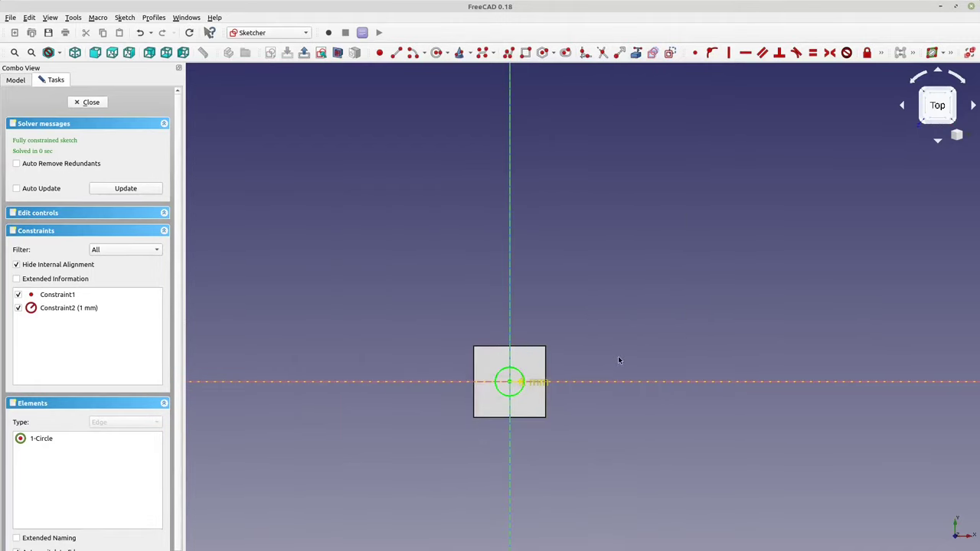
- Close the edited sketch and orbit around the cube to inspect the smaller 1 mm hole
left_click(92, 102)
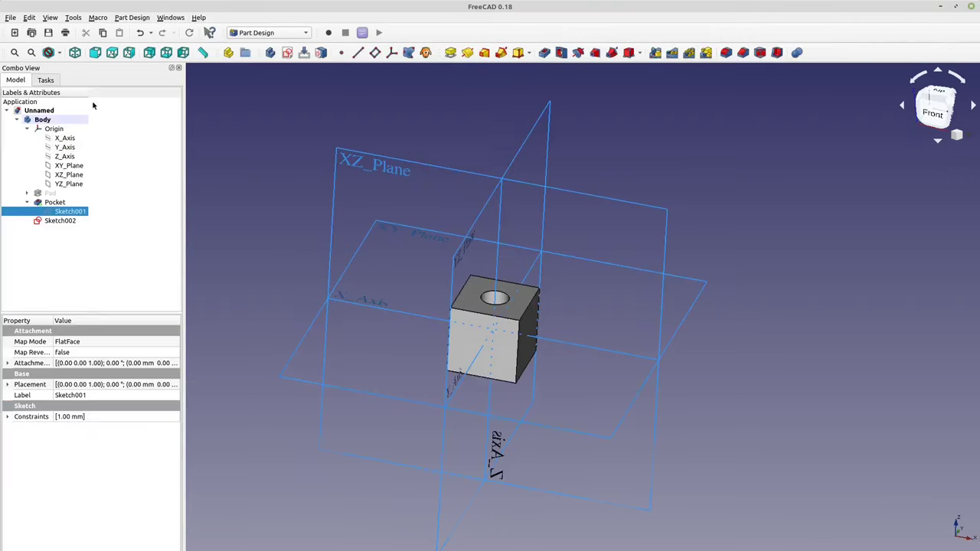
mouse_move(684, 219)
middle_mouse_down()
mouse_move(602, 284)
mouse_move(655, 312)
mouse_move(638, 306)
middle_mouse_up()
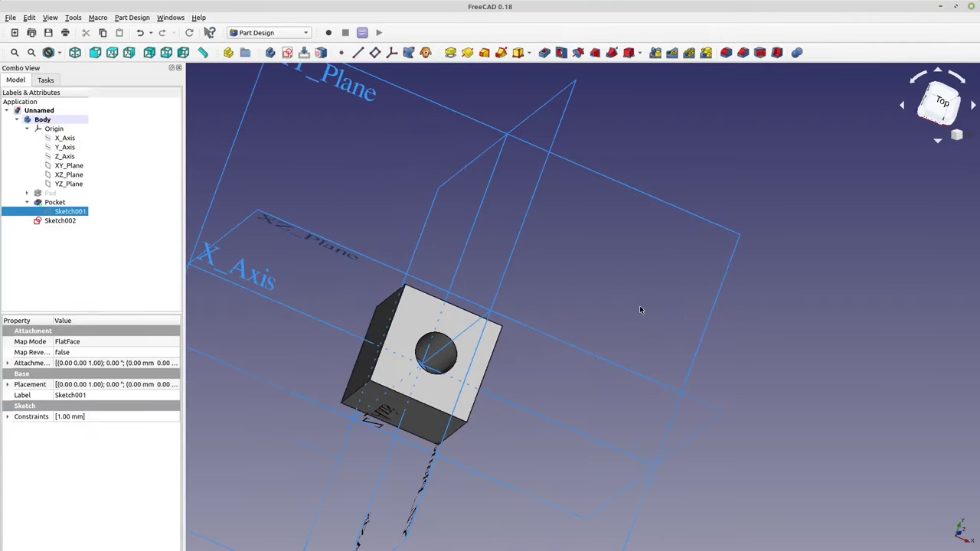
middle_click_drag(671, 271, 620, 309)
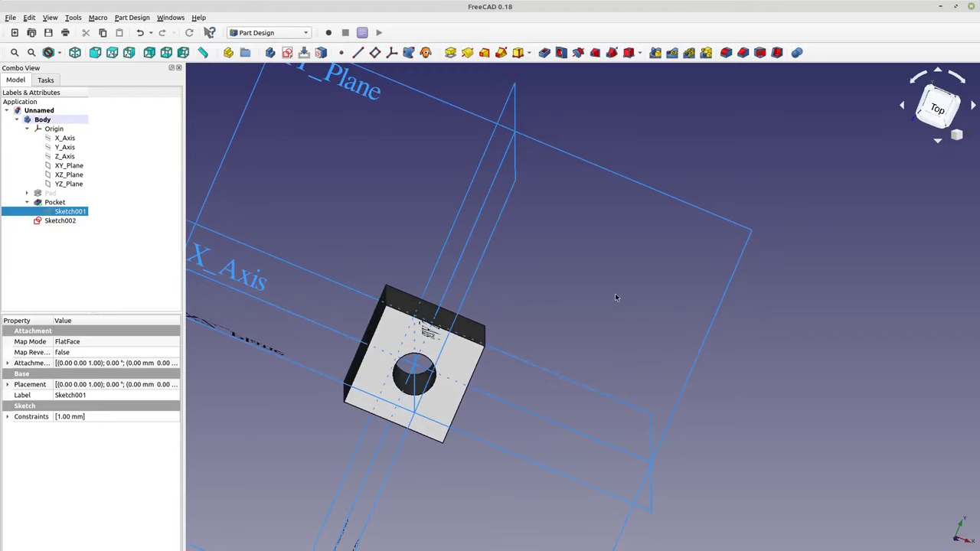
middle_click_drag(630, 286, 576, 285)
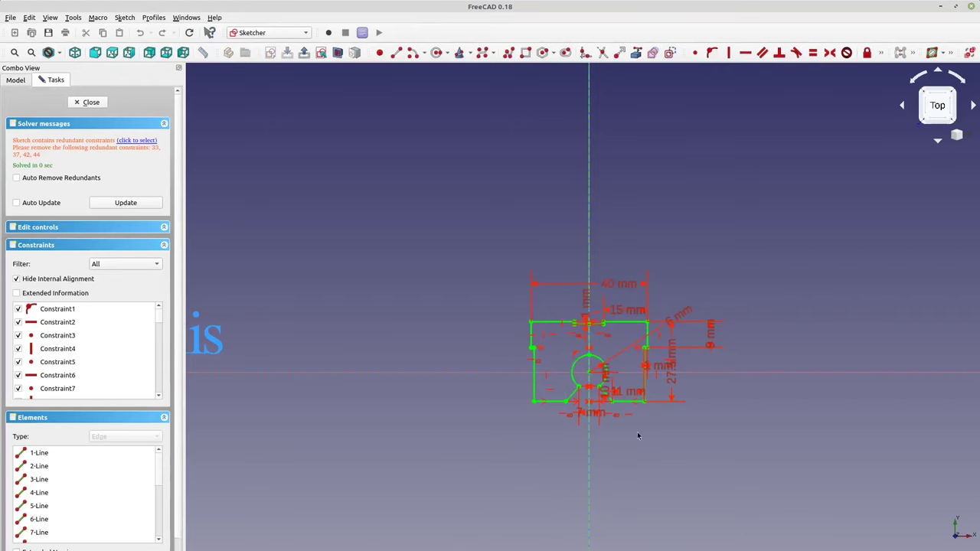
- Close the Sketcher and orbit to view the padded bearing block with its bore and bottom slot
scroll(641, 334, "up", 5)
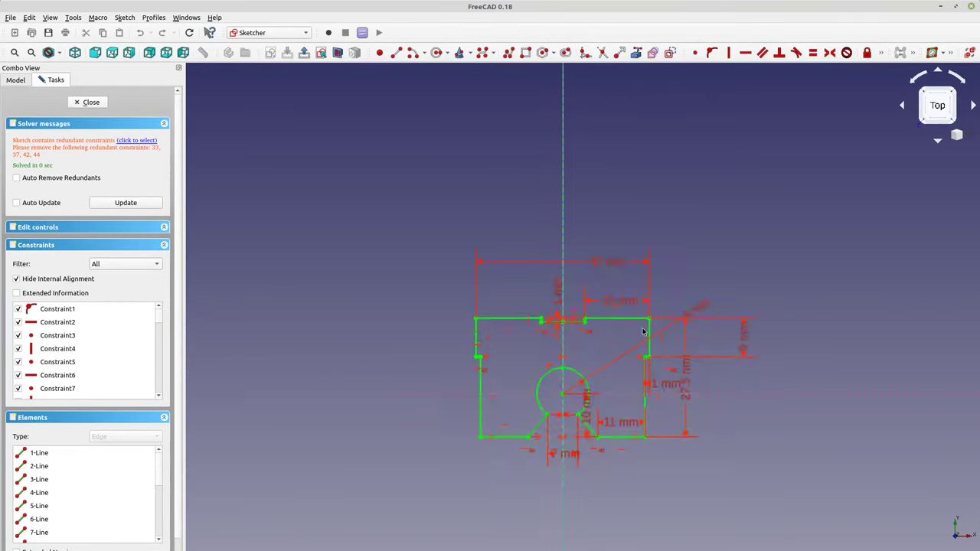
scroll(641, 334, "down", 2)
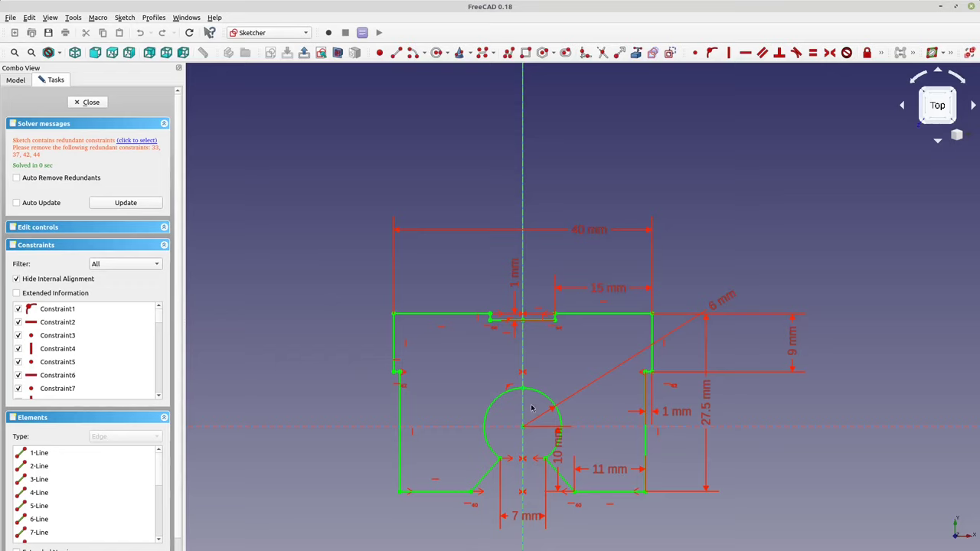
left_click(91, 102)
middle_click_drag(649, 290, 568, 317)
scroll(671, 290, "up", 3)
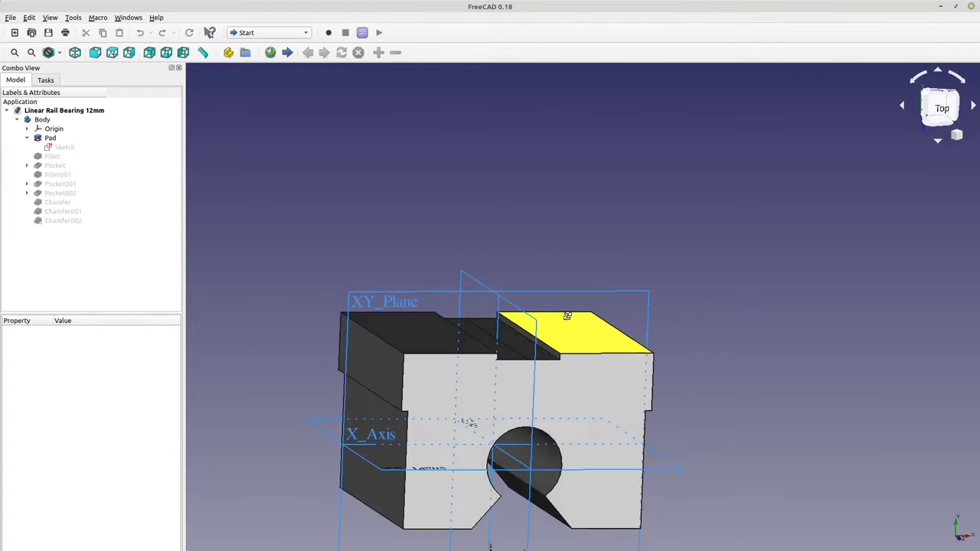
- Hide the origin planes and axes, then show the Fillet and Pocket results with the top holes
left_click(53, 129)
key("space")
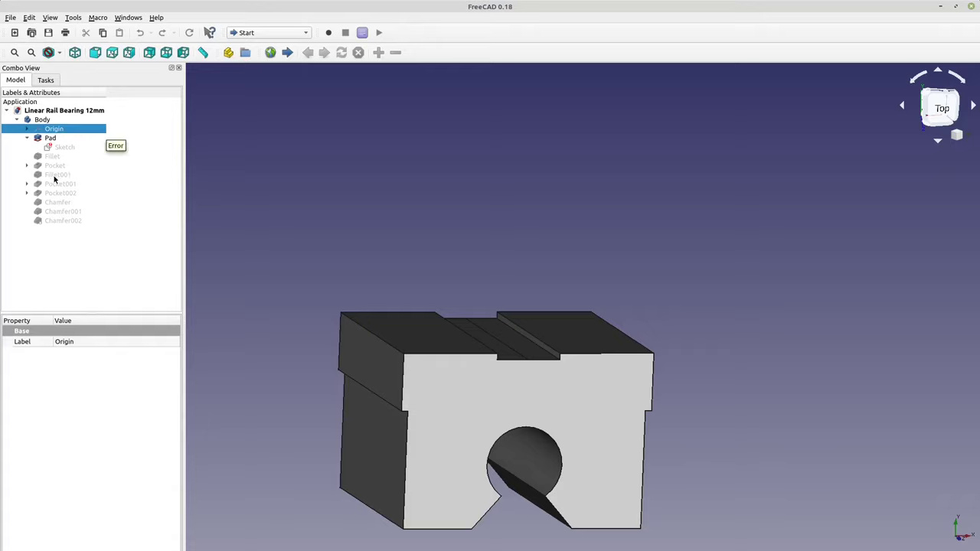
left_click(52, 156)
key("space")
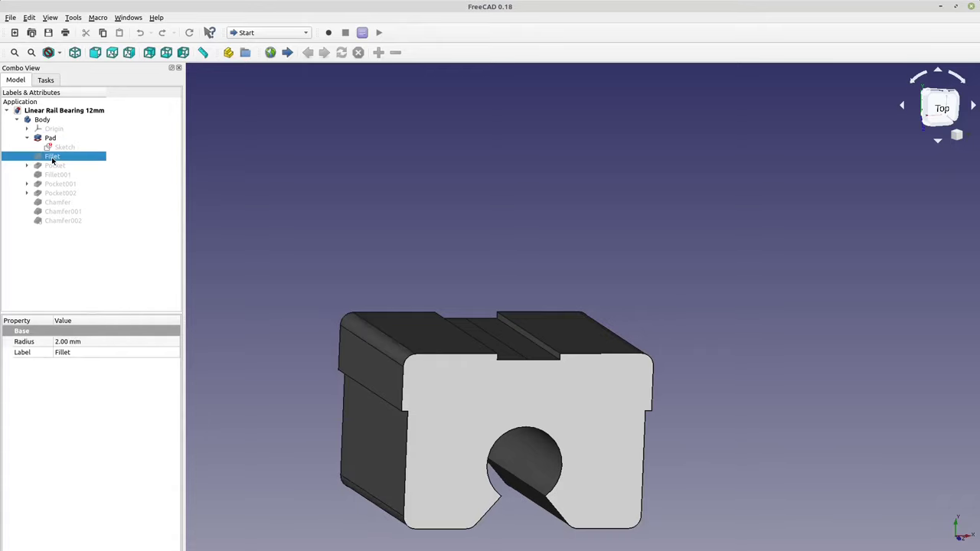
left_click(59, 174)
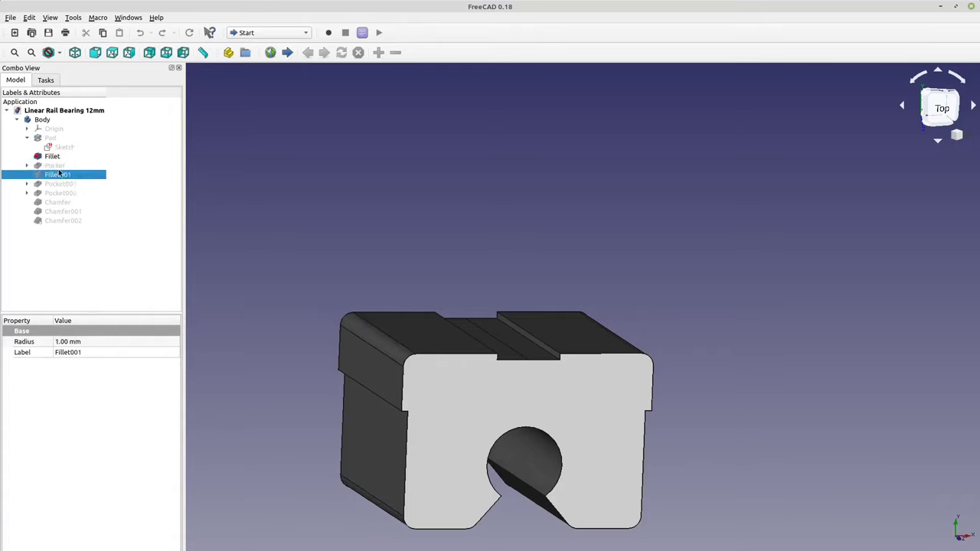
left_click(59, 166)
key("space")
middle_click_drag(587, 207, 579, 280)
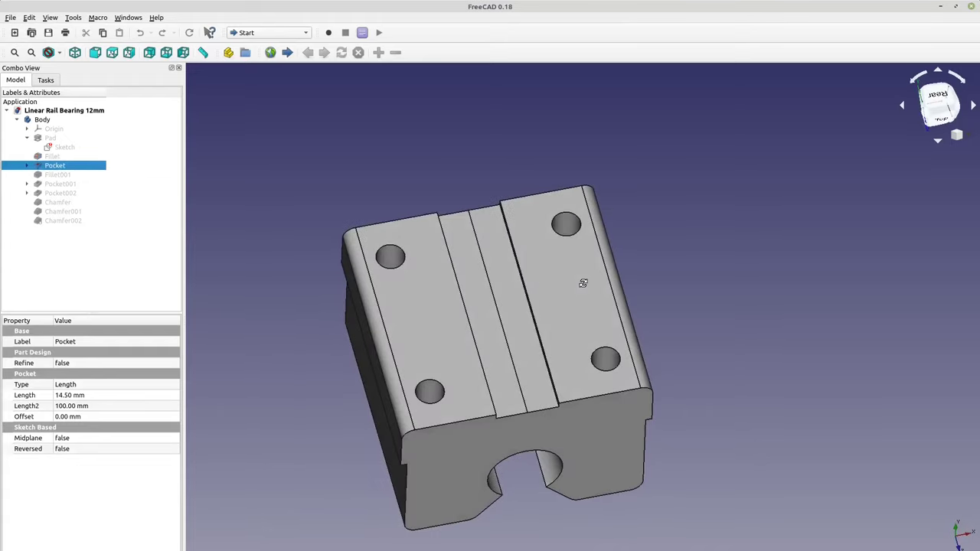
- Show the Fillet001, Pocket001 centre-hole and Pocket002 results, orbiting to inspect the block's side
left_click(69, 175)
key("space")
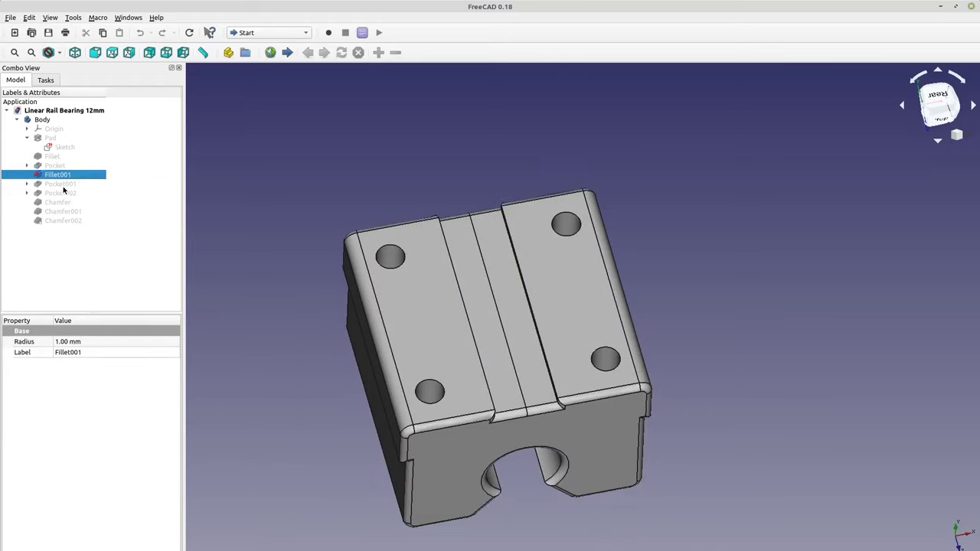
left_click(62, 185)
key("space")
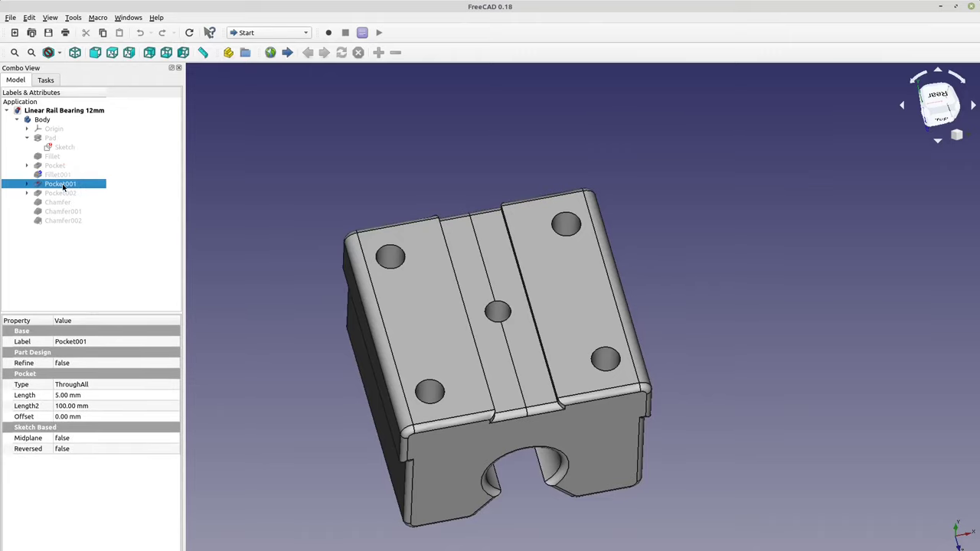
left_click(65, 195)
key("space")
middle_click_drag(538, 312, 474, 298)
- Show the Chamfer and final 0.50 mm Chamfer002 shapes, viewing the block from top and angled views
left_click(51, 203)
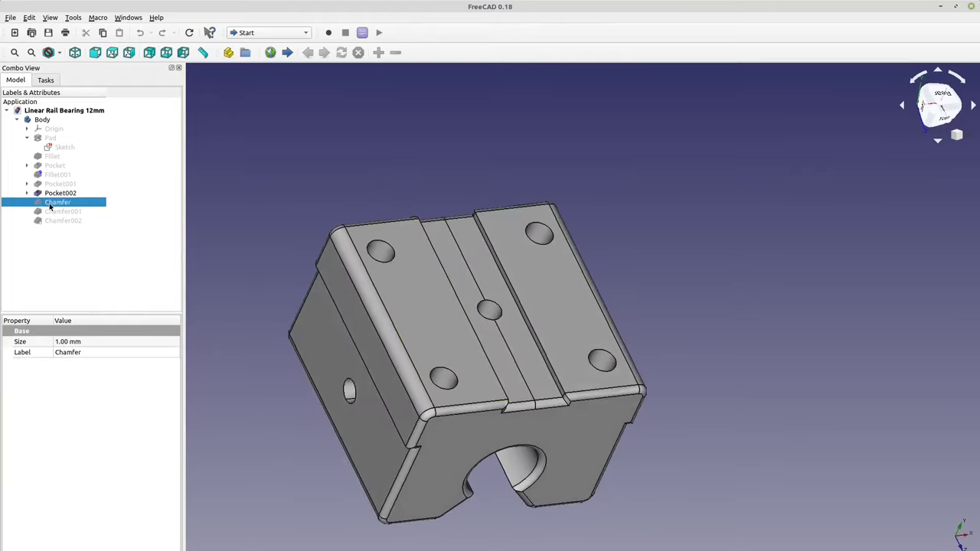
key("space")
middle_click_drag(442, 373, 373, 385)
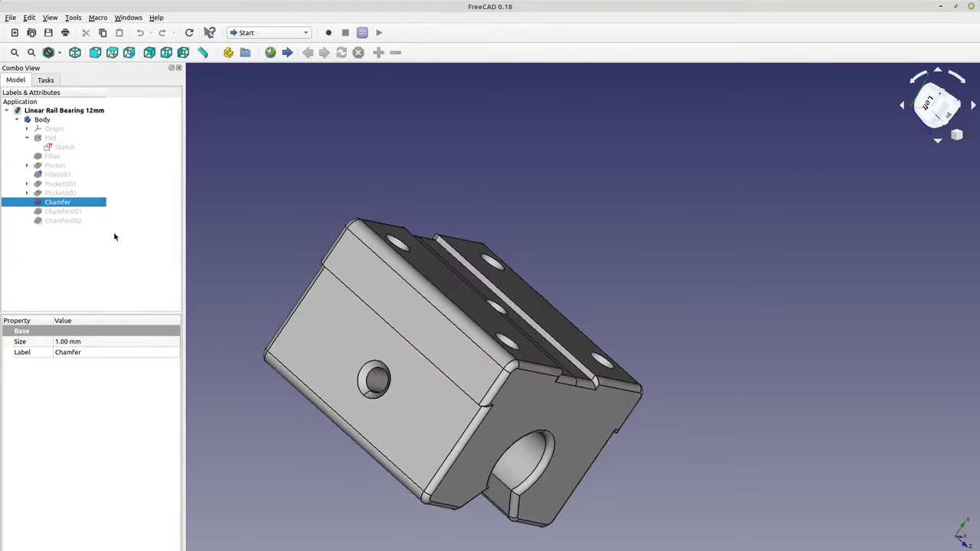
left_click(75, 220)
key("space")
middle_click_drag(752, 320, 612, 282)
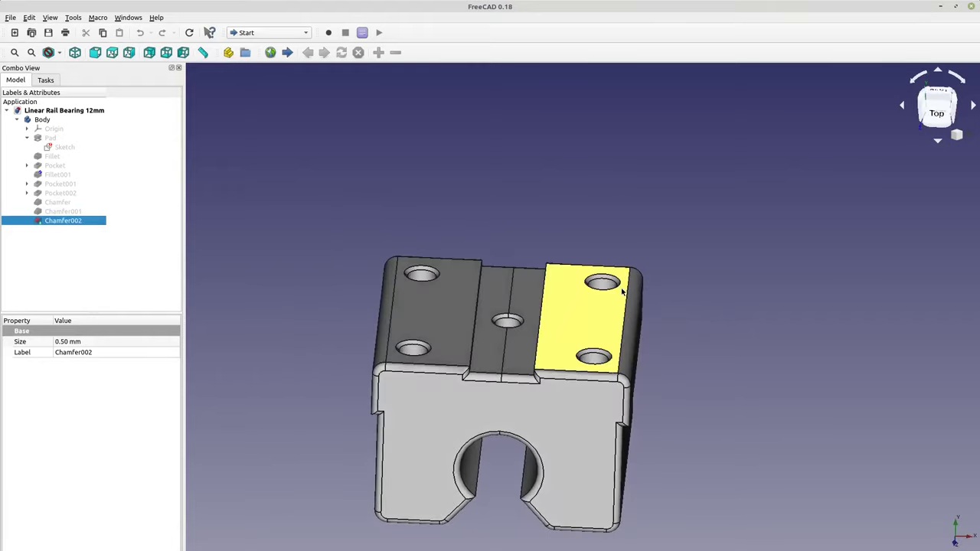
scroll(624, 290, "down", 3)
middle_click_drag(727, 317, 831, 313)
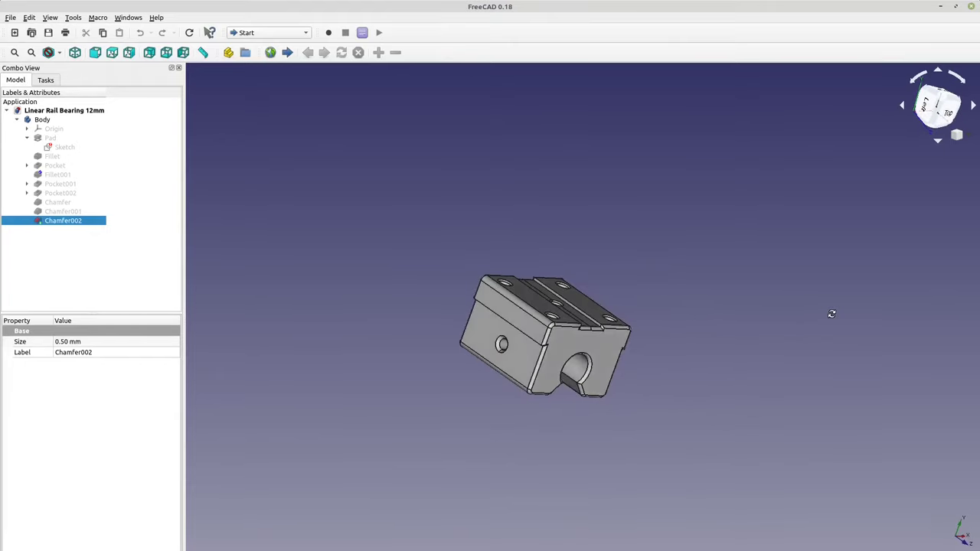
left_click(9, 17)
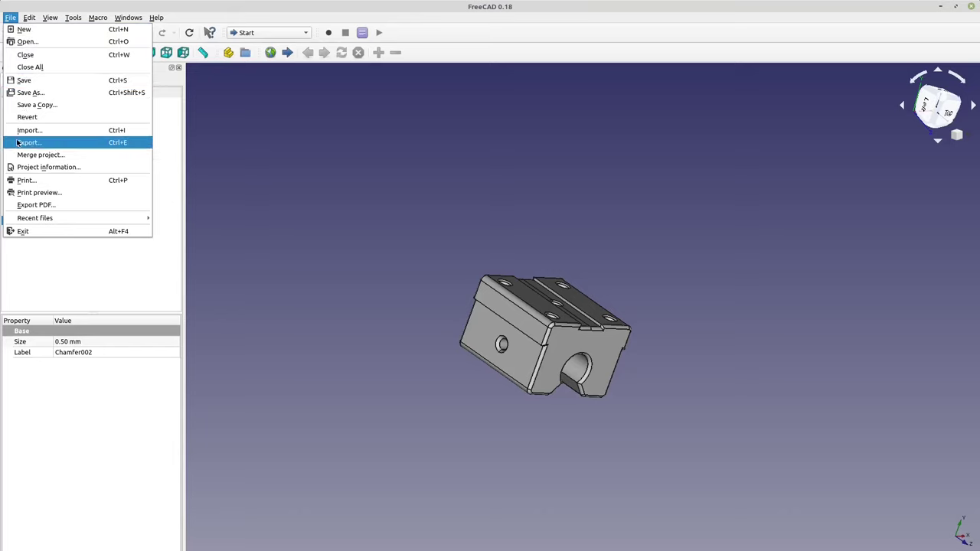
- Export the bearing block as an STL Mesh file into the Big 3D Printer folder
key("Escape")
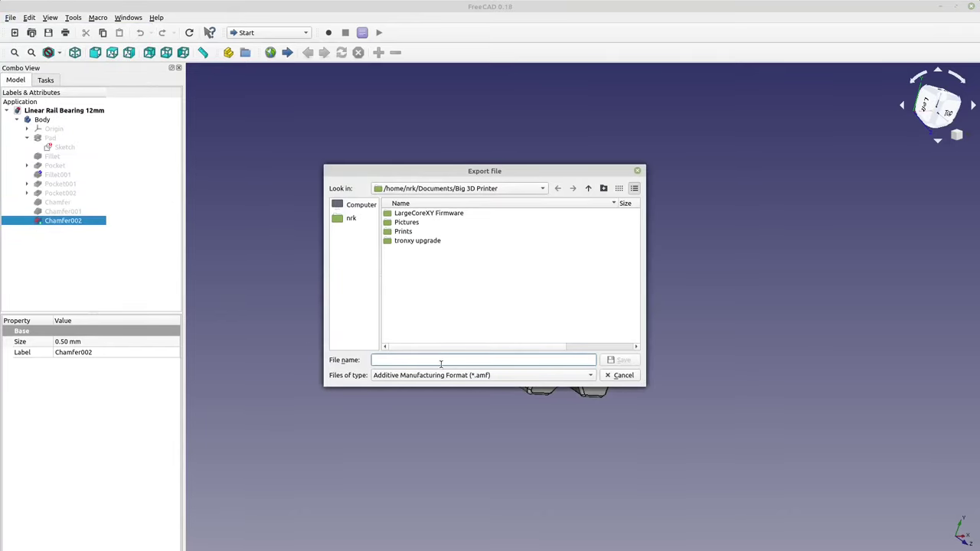
left_click(570, 375)
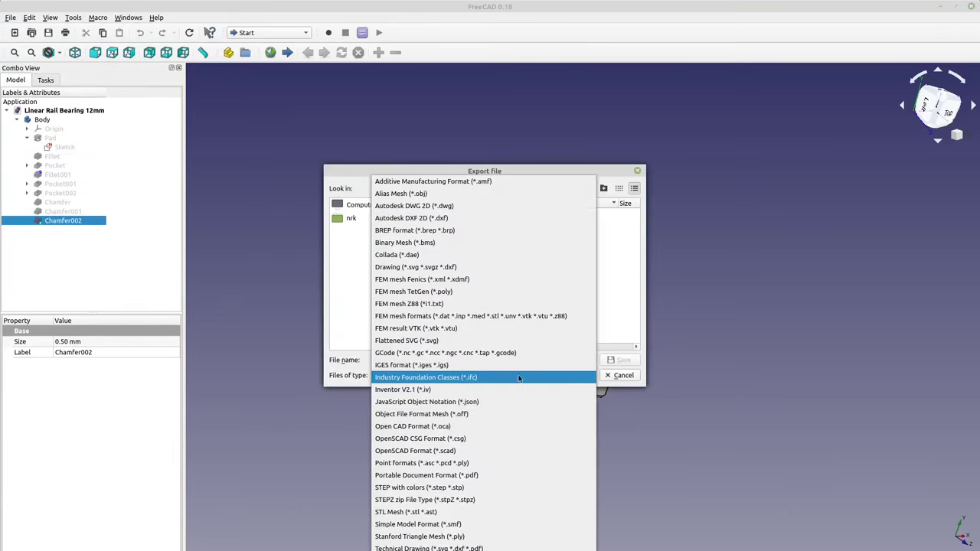
left_click(456, 512)
left_click(451, 357)
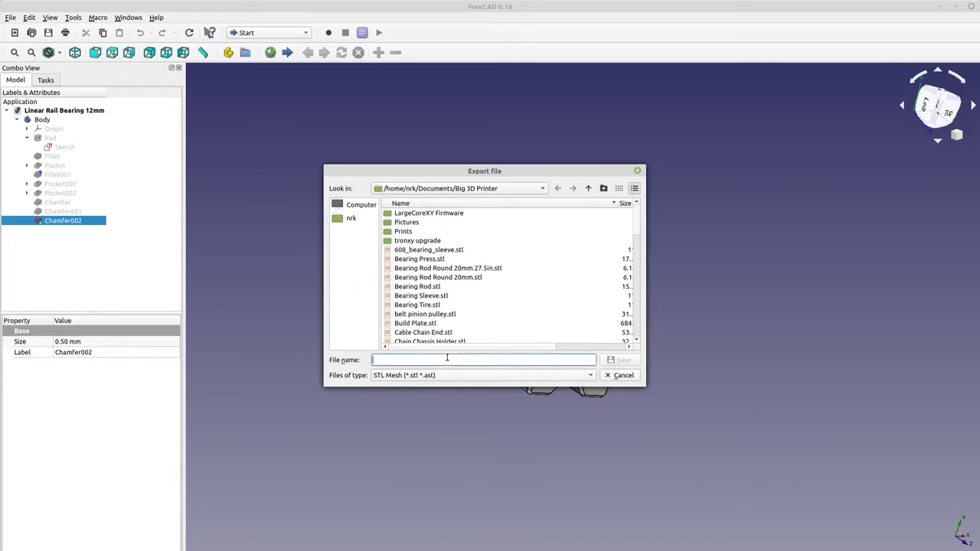
type("TRE")
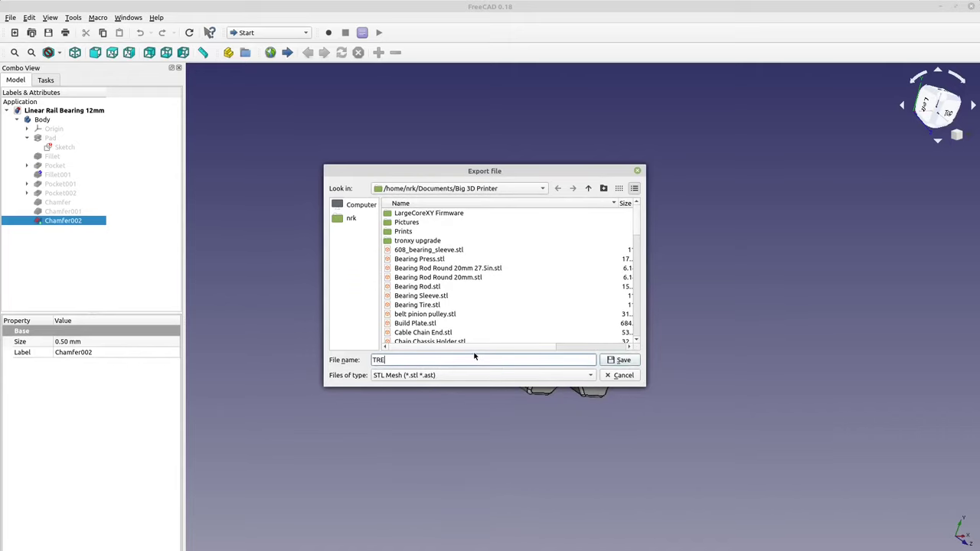
key("BackSpace")
key("BackSpace")
type("EST")
key("Return")
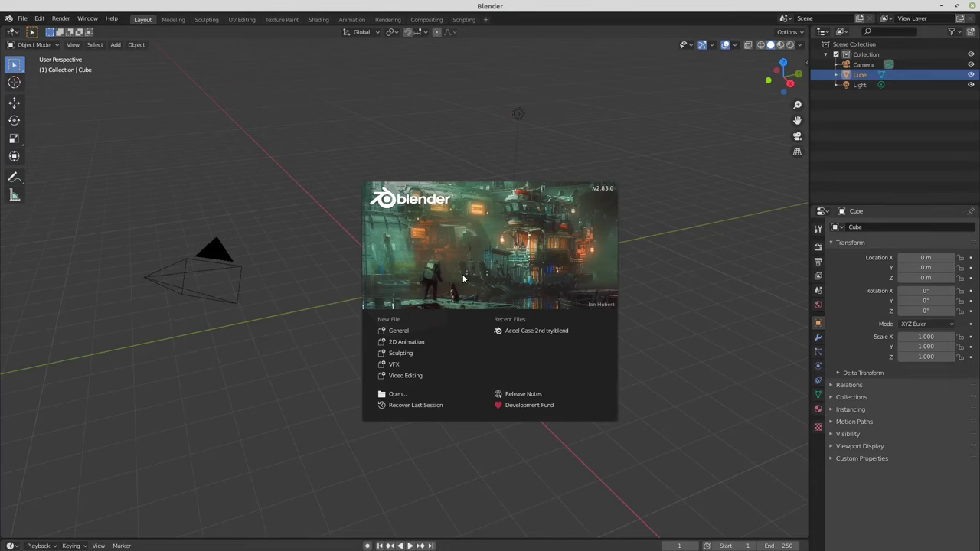
- Close the splash screen and delete the default cube's top face in face-select Edit Mode
left_click(498, 251)
middle_click_drag(482, 226, 590, 238)
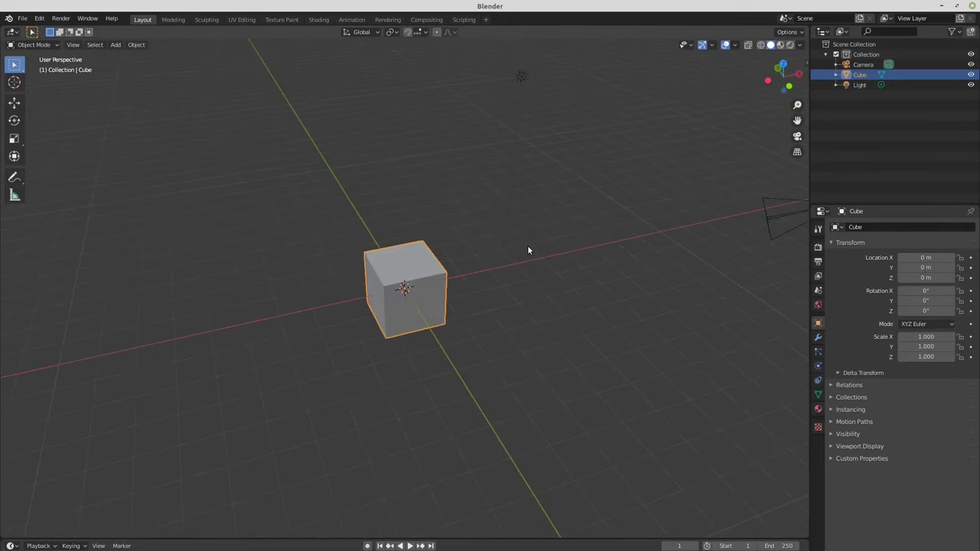
scroll(527, 245, "up", 1)
scroll(522, 245, "up", 1)
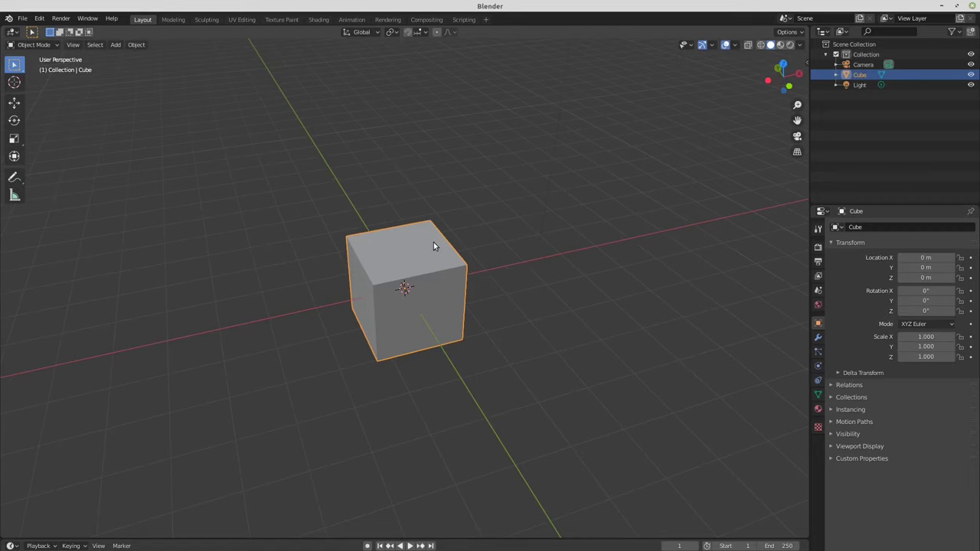
key("Tab")
left_click(87, 45)
key("alt+a")
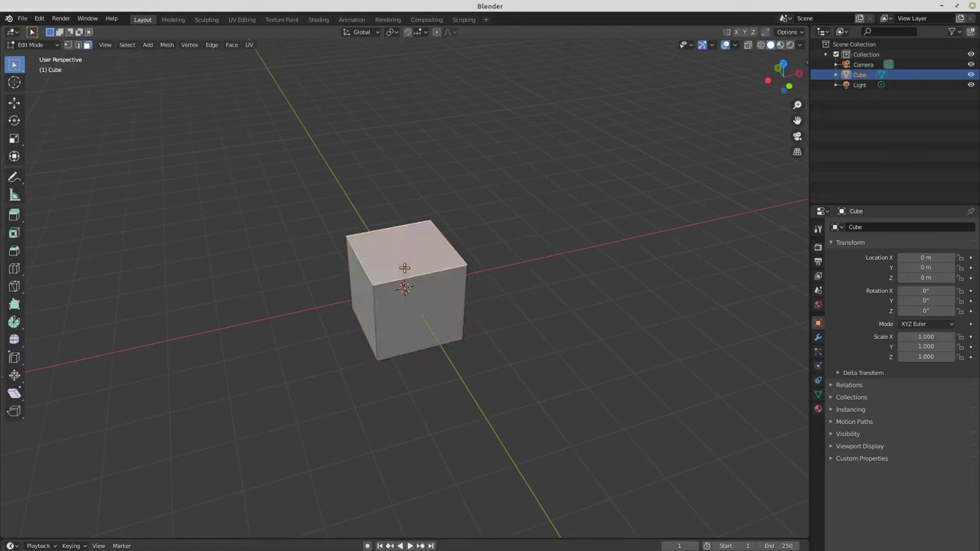
key("x")
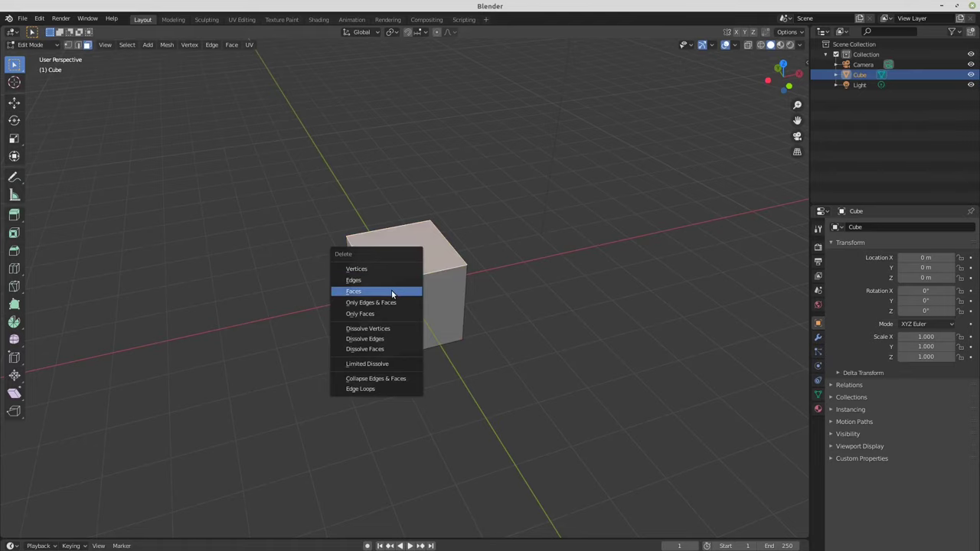
left_click(391, 291)
- Orbit to look into the open-topped cube and select the whole mesh
middle_click_drag(492, 266, 613, 271)
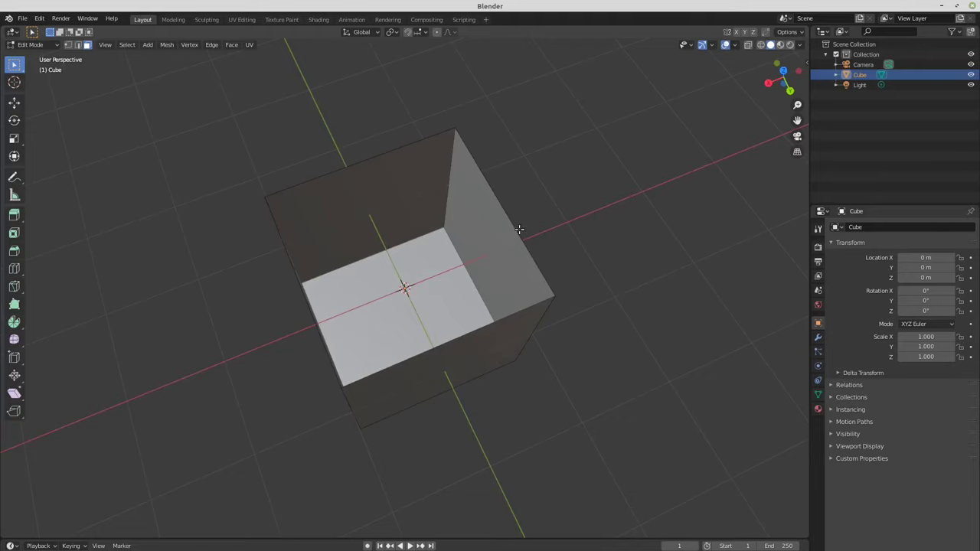
middle_click_drag(576, 203, 539, 226)
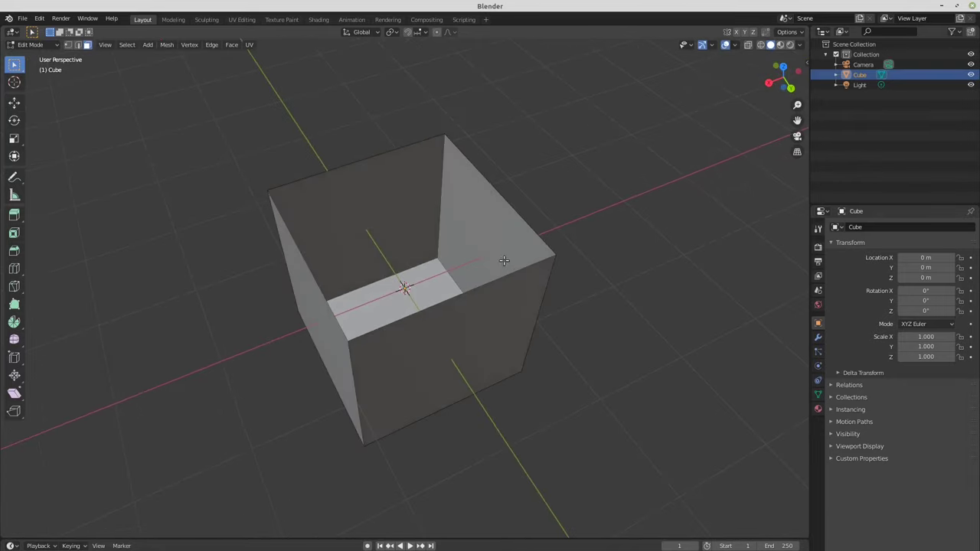
scroll(501, 257, "up", 2)
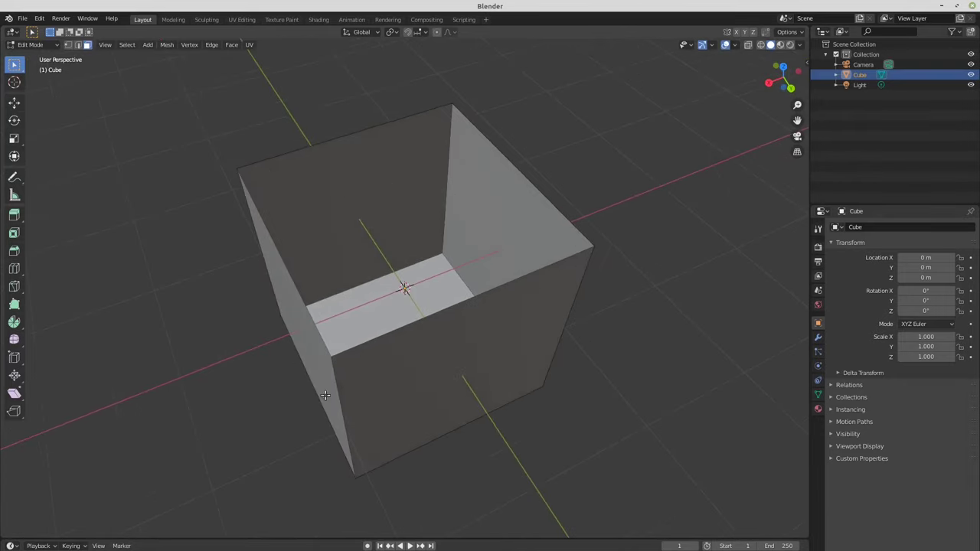
scroll(541, 207, "down", 3)
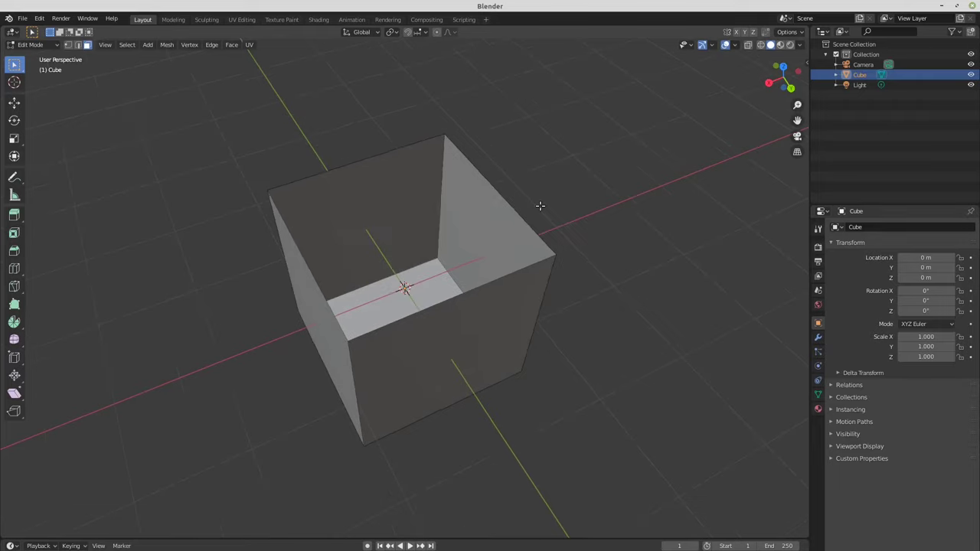
middle_click_drag(557, 230, 546, 236)
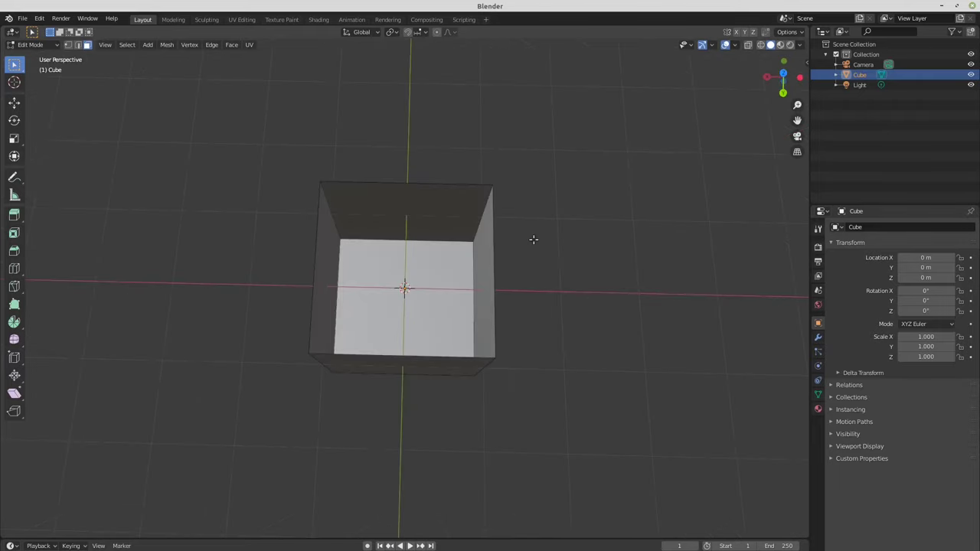
key("a")
middle_click_drag(562, 297, 593, 279)
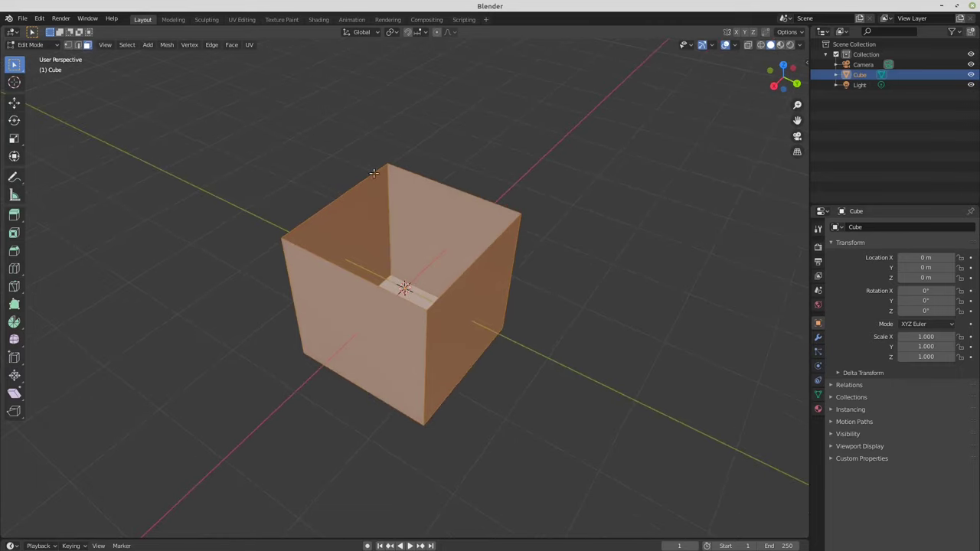
- Rotate the cube's mesh about the X axis
middle_click_drag(399, 156, 441, 160)
key("r")
key("x")
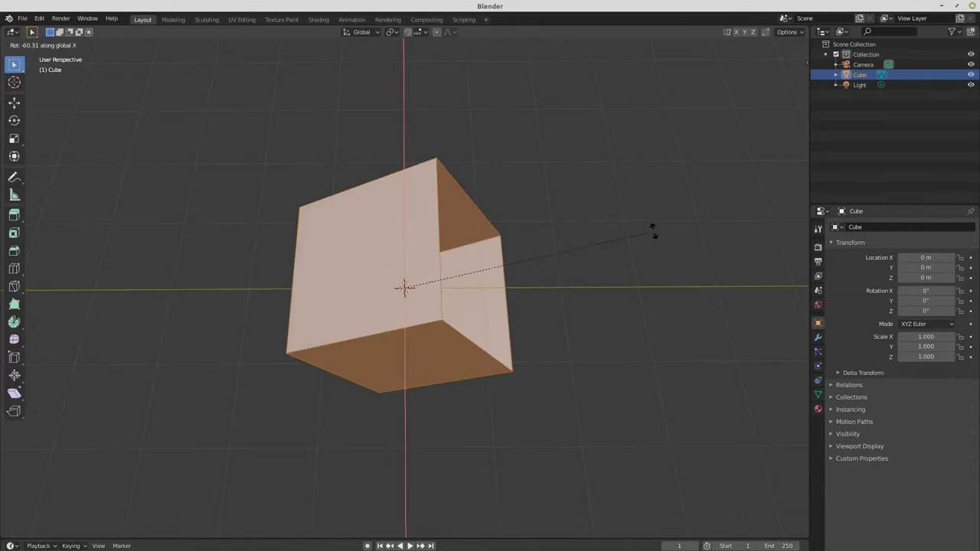
left_click(788, 337)
middle_click_drag(579, 308, 530, 282)
- Scale up the cube's mesh and return to Object Mode
key("s")
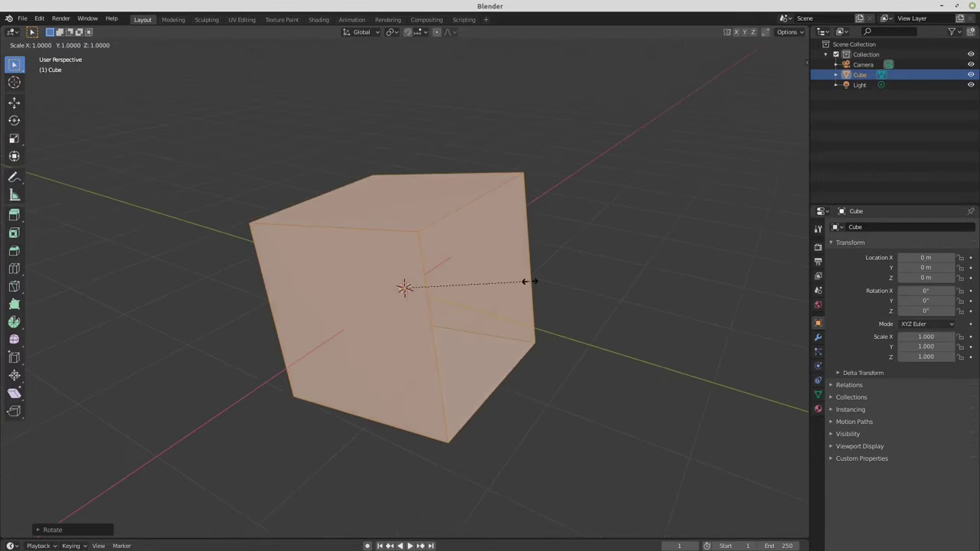
left_click(567, 287)
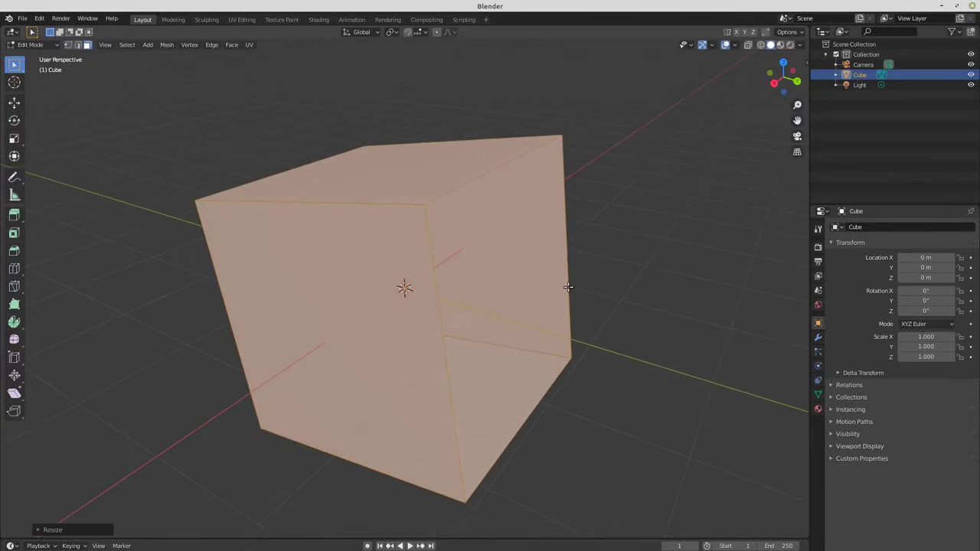
middle_click_drag(626, 269, 585, 253)
scroll(567, 276, "down", 3)
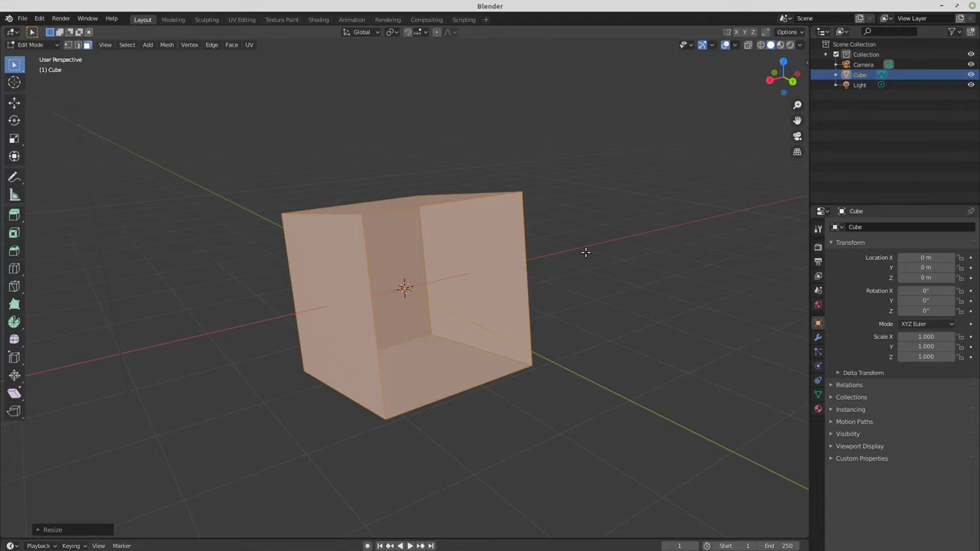
key("Tab")
- Delete the cube and import TESTS OUT.stl from Documents > Big 3D Printer
key("x")
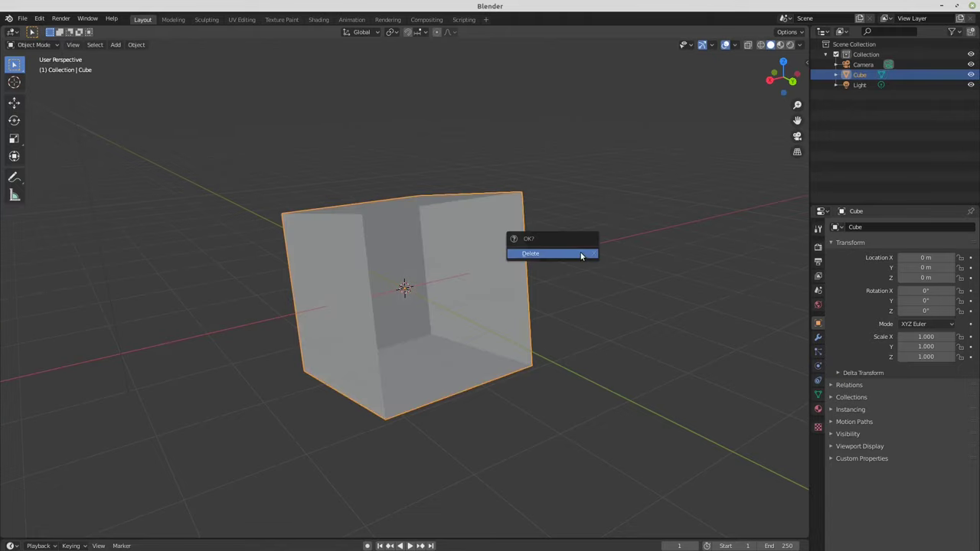
left_click(581, 256)
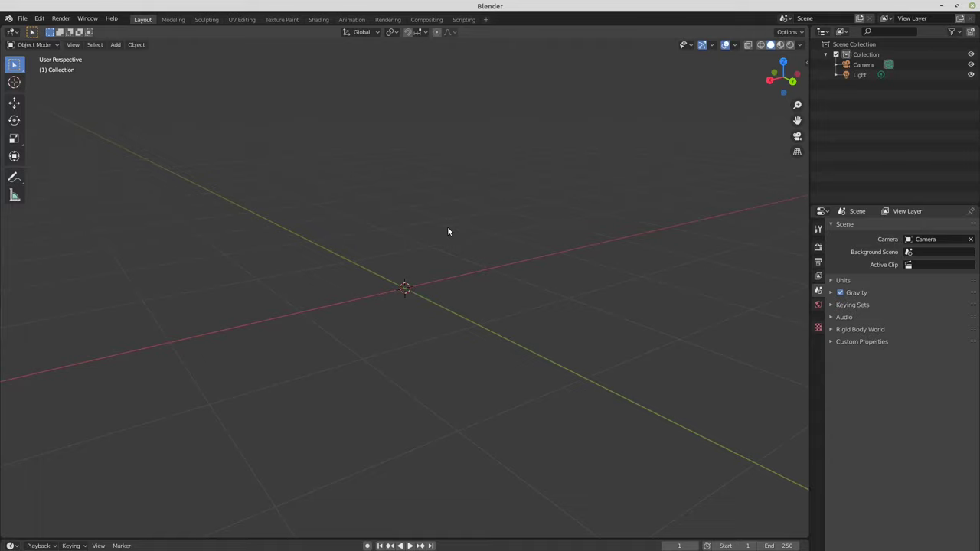
left_click(23, 18)
mouse_move(34, 157)
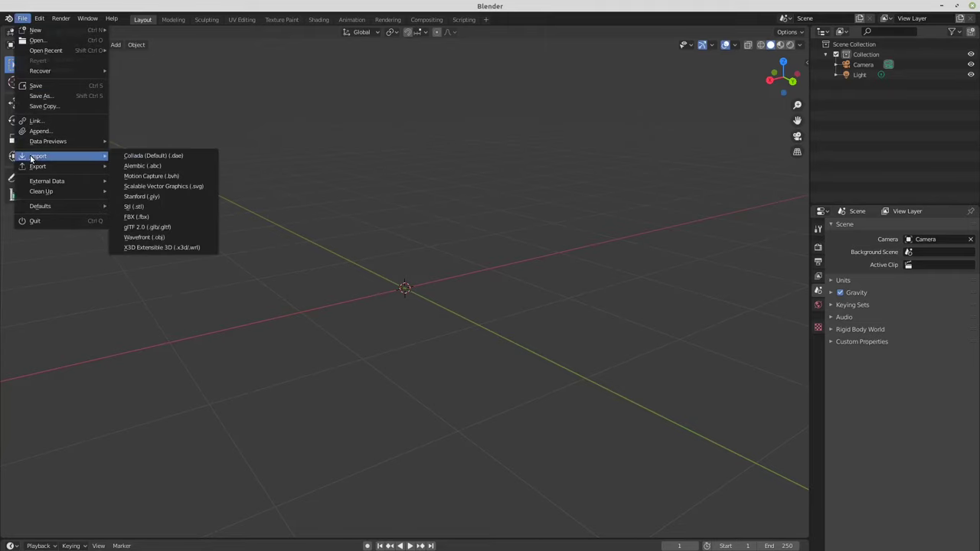
left_click(146, 207)
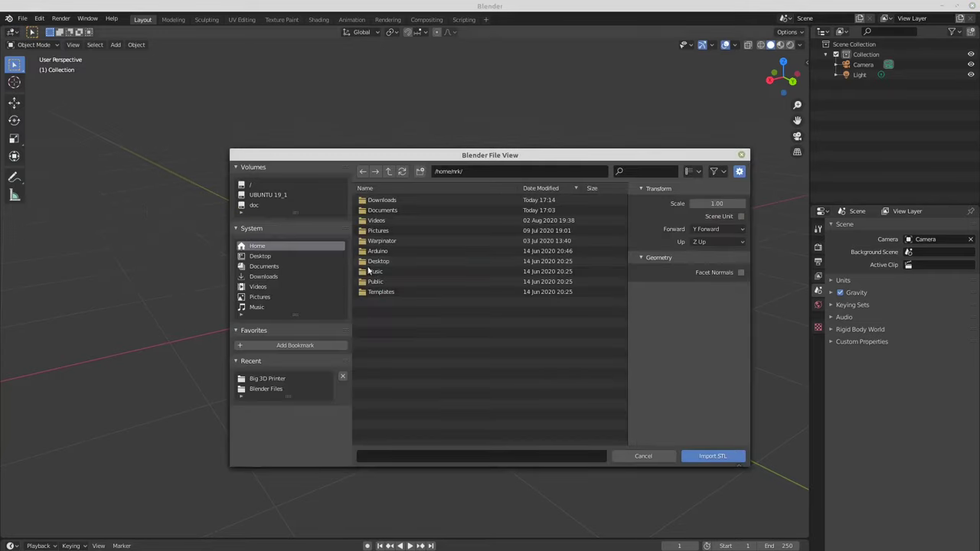
left_click(392, 211)
double_click(392, 210)
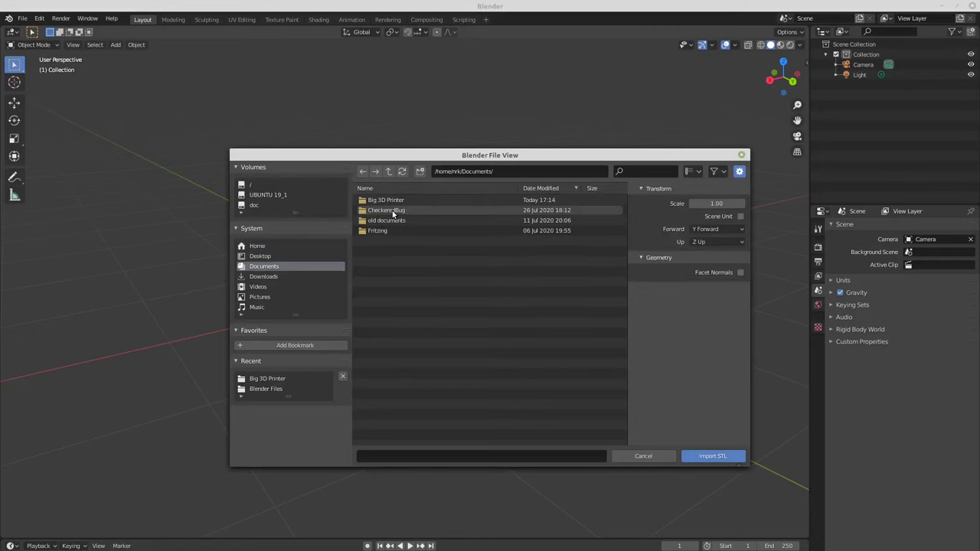
double_click(393, 201)
double_click(389, 241)
scroll(524, 181, "down", 10)
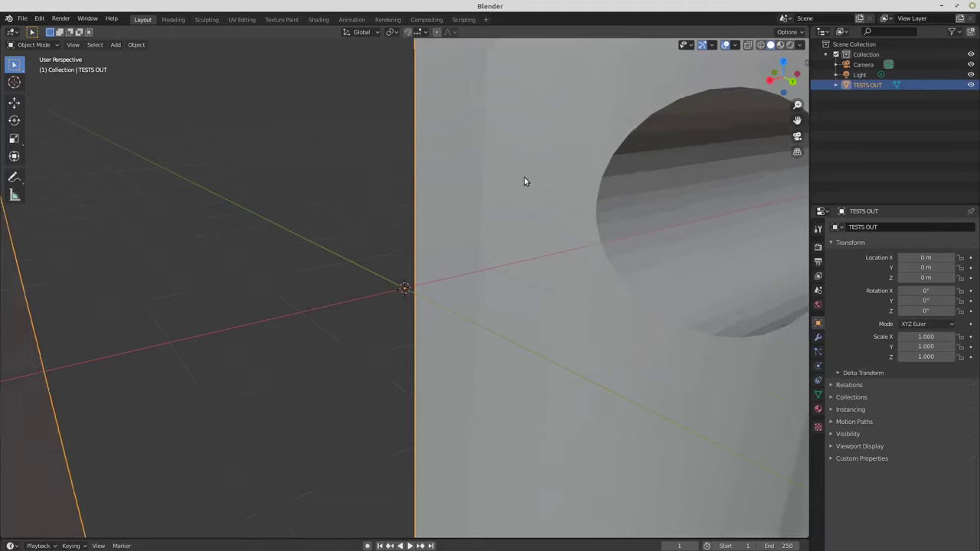
- Rotate the imported TESTS OUT block 90° about the X axis
scroll(524, 181, "down", 2)
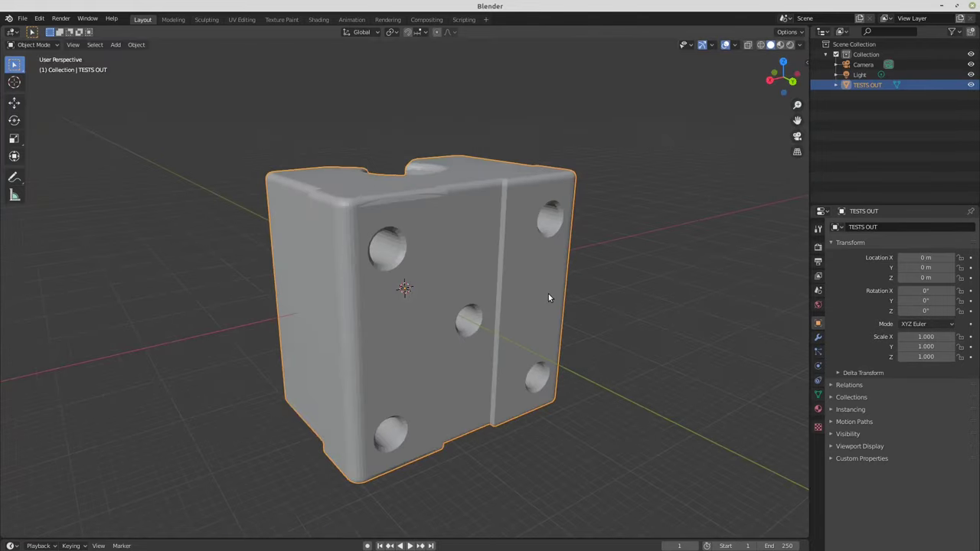
middle_click_drag(546, 279, 496, 243)
key("r")
type("x90")
key("Return")
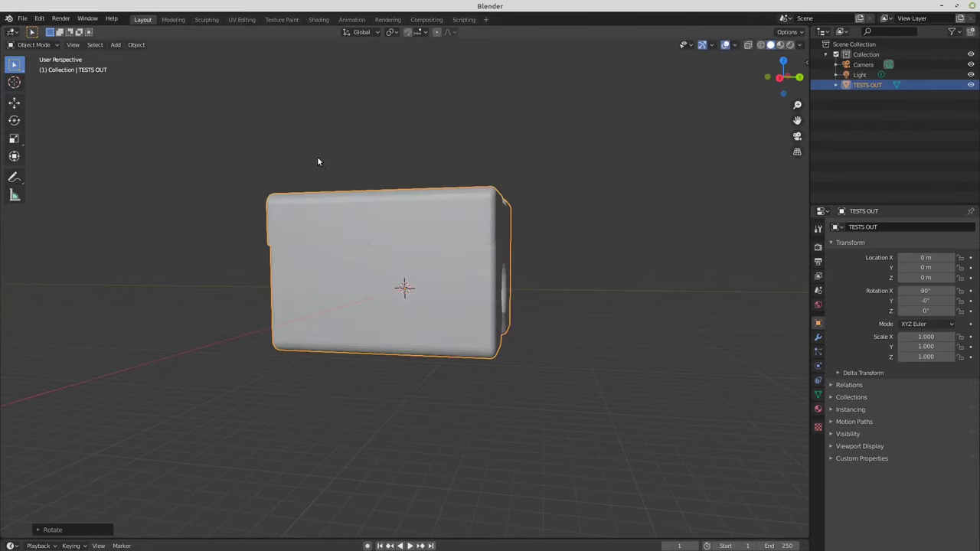
- Orbit the view so the block's holed top face faces the viewer
middle_click_drag(579, 235, 473, 287)
key("KP_6")
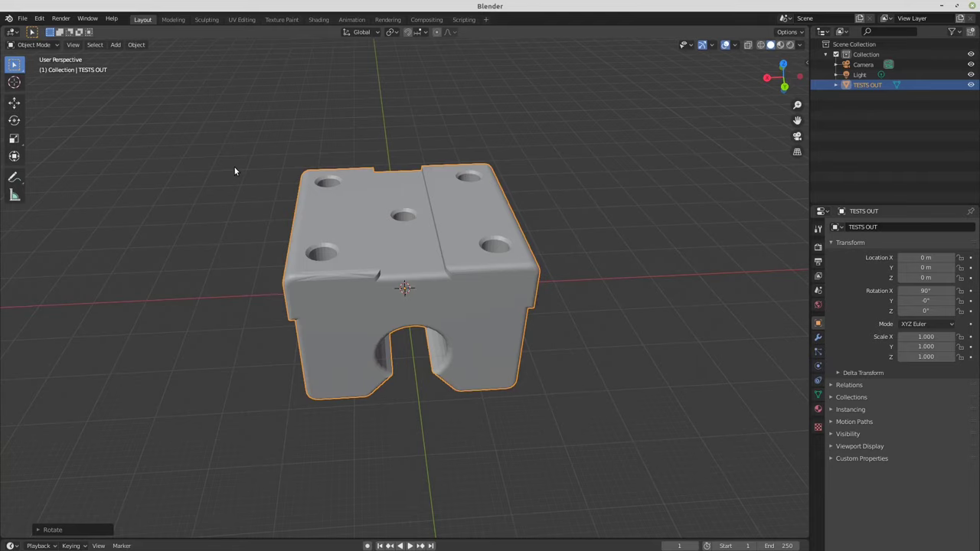
scroll(394, 196, "down", 2)
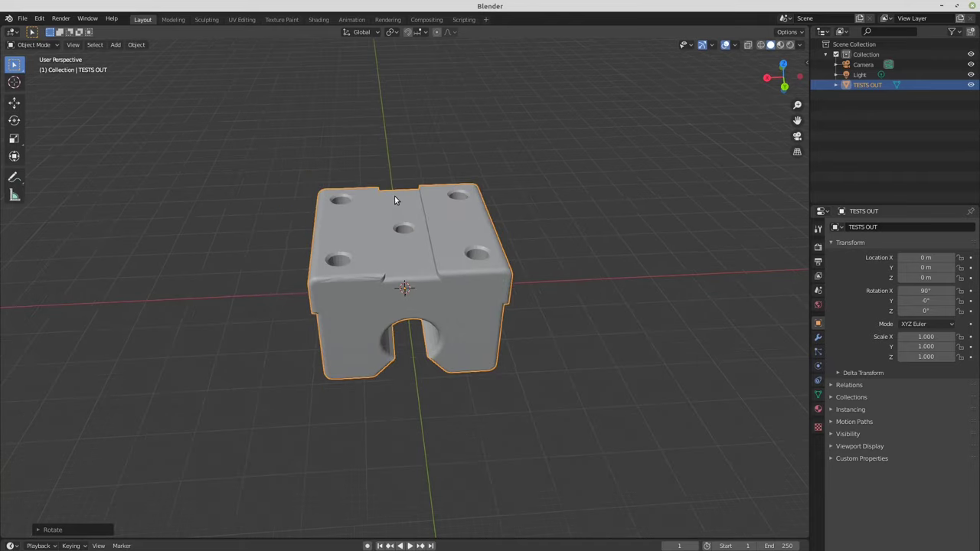
mouse_move(336, 234)
middle_mouse_down()
mouse_move(442, 247)
mouse_move(414, 249)
mouse_move(394, 232)
middle_mouse_up()
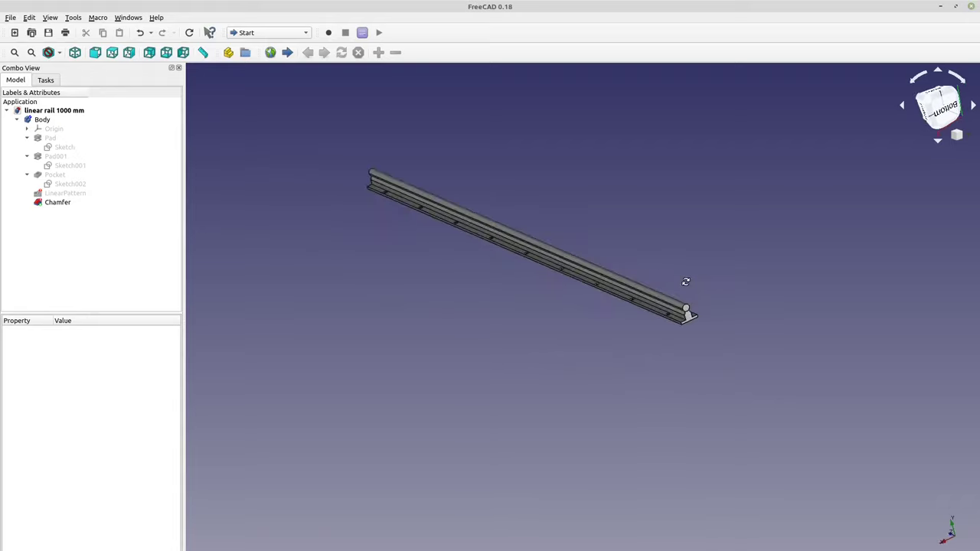
scroll(671, 279, "up", 4)
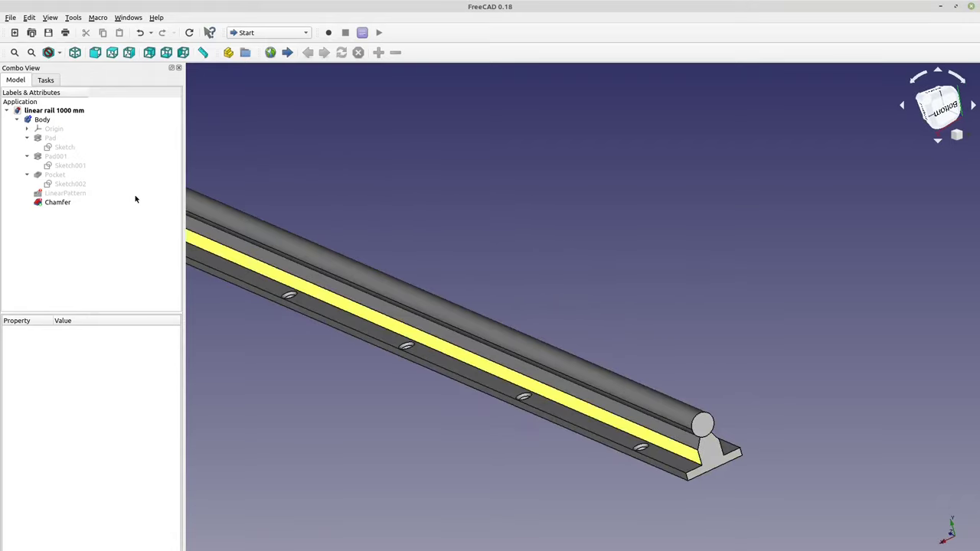
double_click(60, 146)
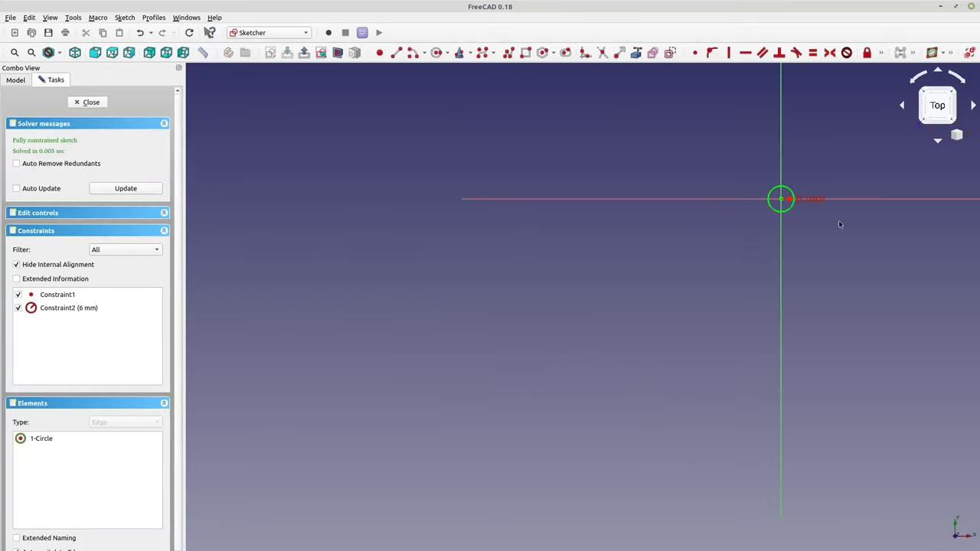
left_click(88, 102)
double_click(66, 167)
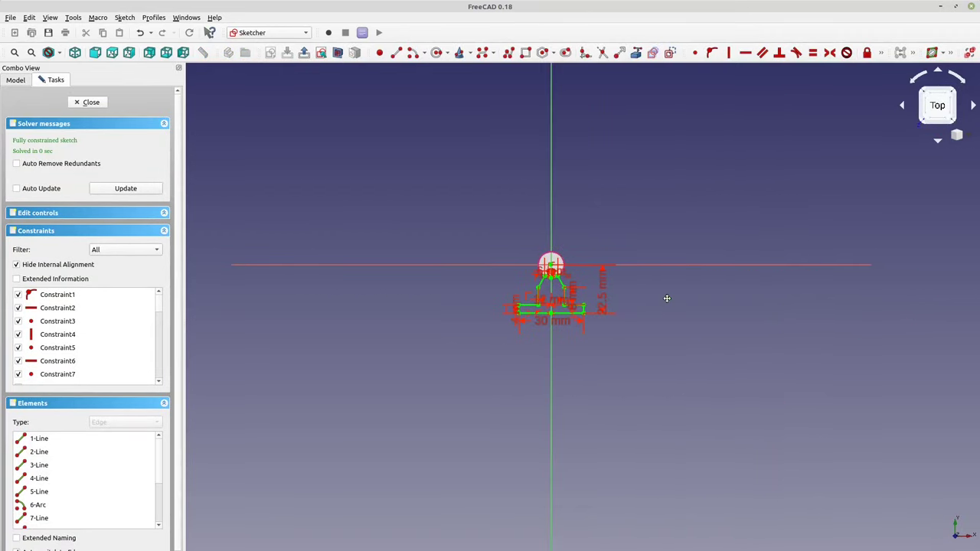
scroll(655, 298, "up", 5)
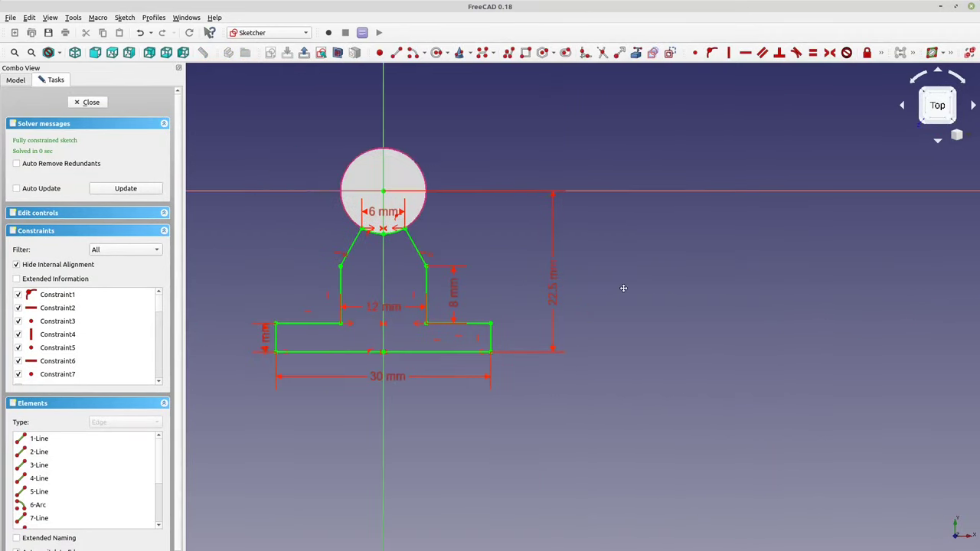
left_click(90, 102)
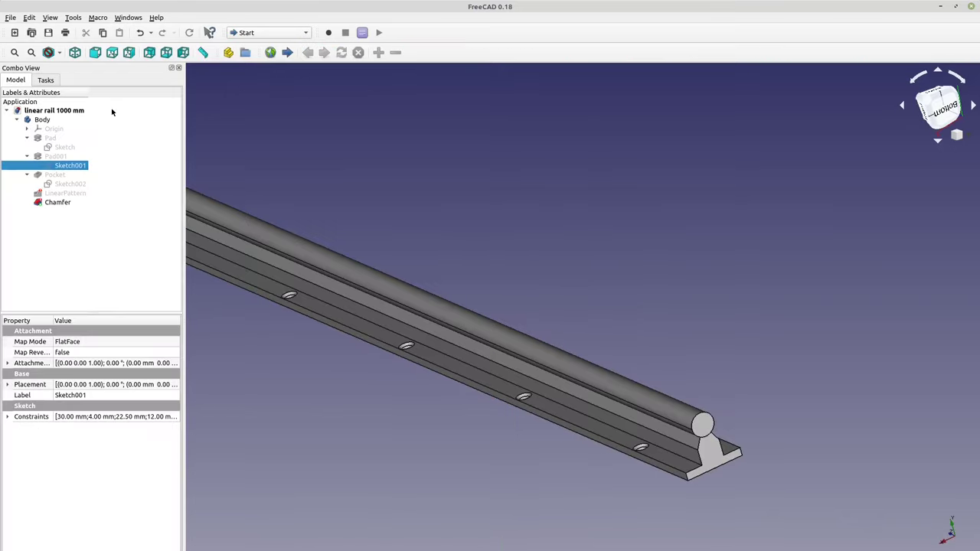
middle_click_drag(604, 321, 647, 347)
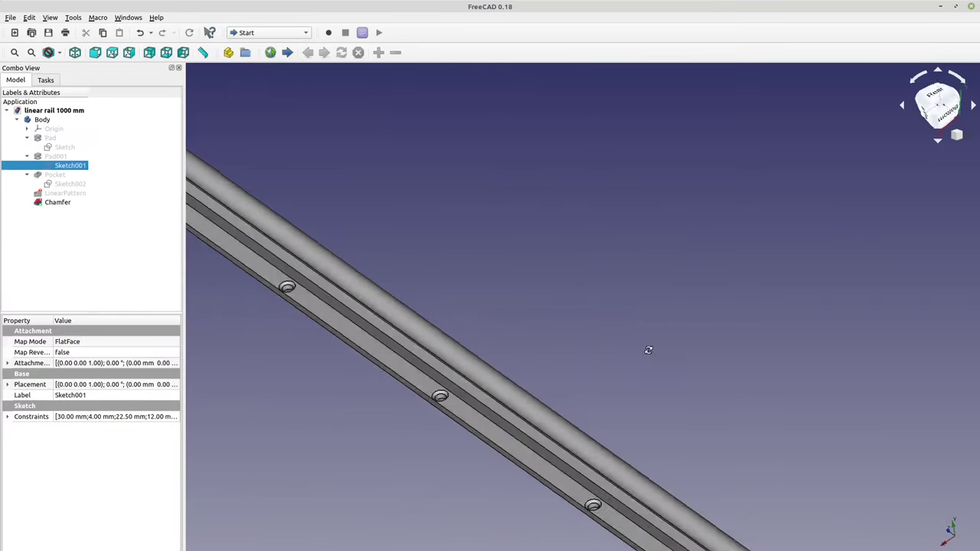
scroll(648, 346, "down", 5)
middle_click_drag(545, 328, 546, 307)
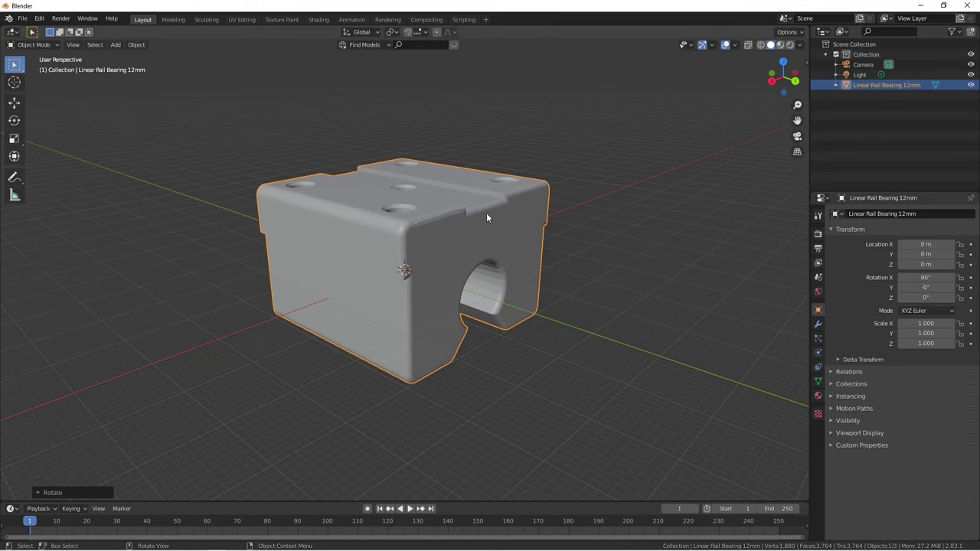
- Import 'linear rail 1000 mm.stl' as an STL into the scene
scroll(482, 214, "down", 4)
left_click(22, 19)
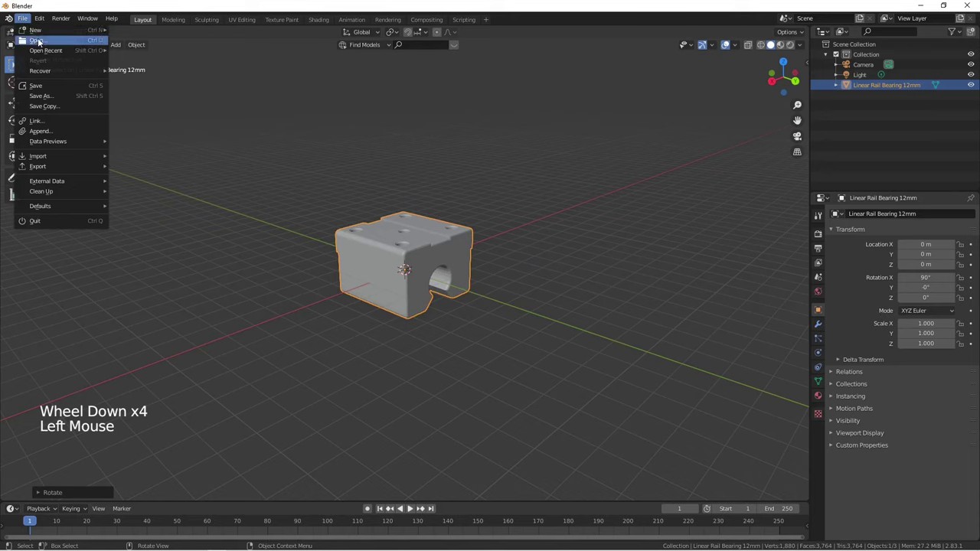
mouse_move(42, 159)
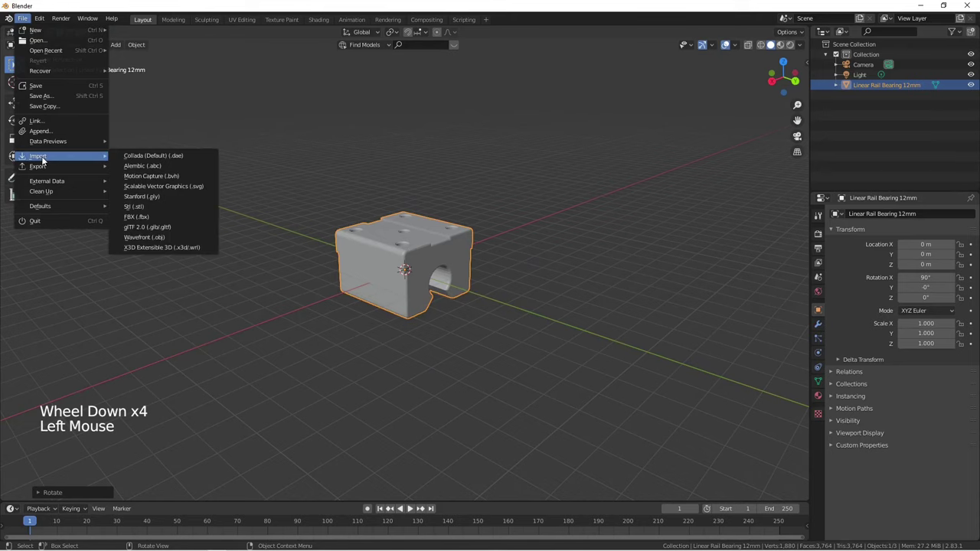
left_click(150, 207)
left_click(372, 404)
left_click(678, 475)
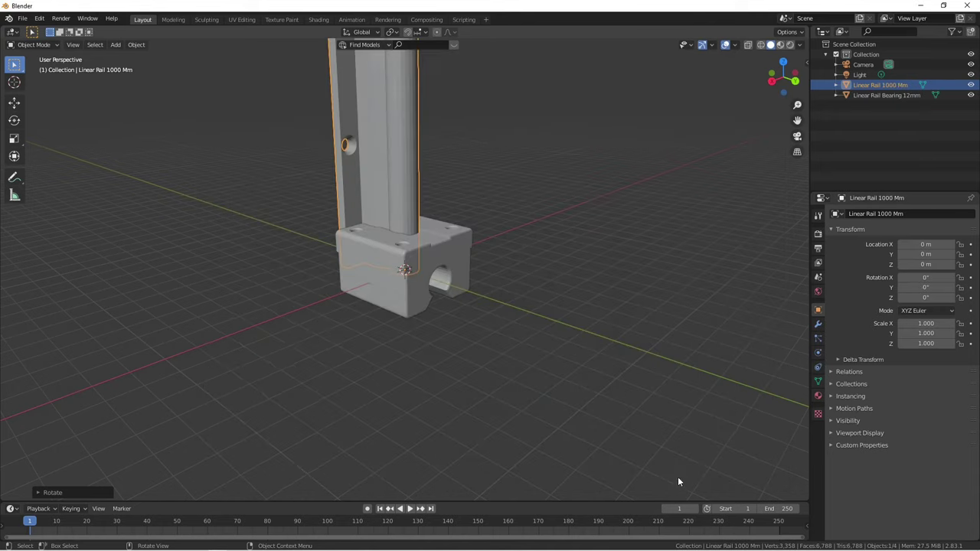
scroll(531, 261, "down", 2)
- Lay the rail flat with a 90° X rotation and place two bearing blocks along it
type("rx")
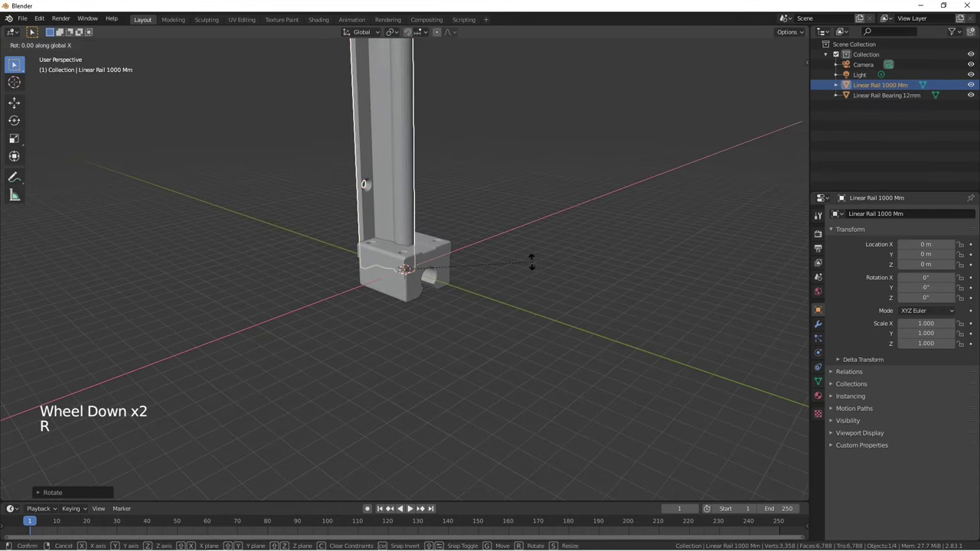
type("90")
key("Return")
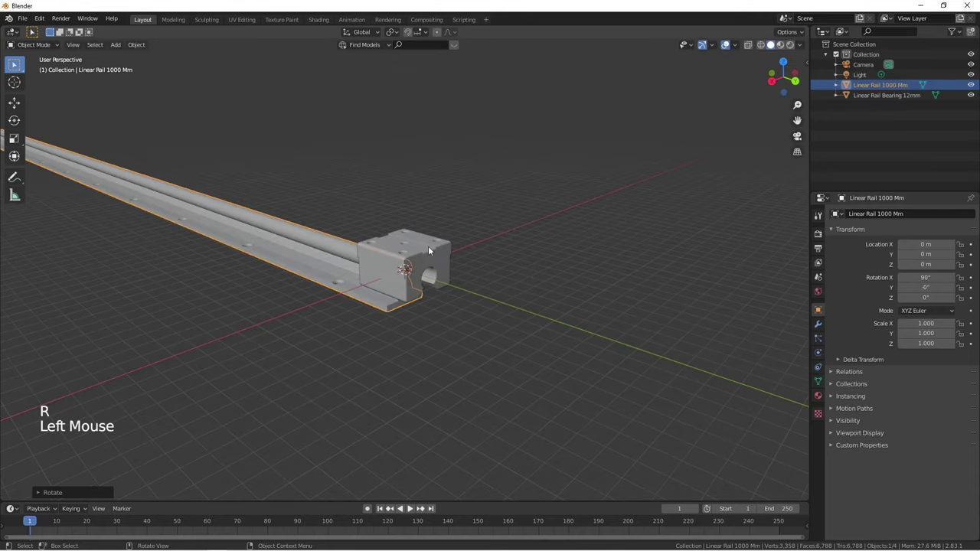
left_click(428, 245)
key("g")
left_click(338, 224)
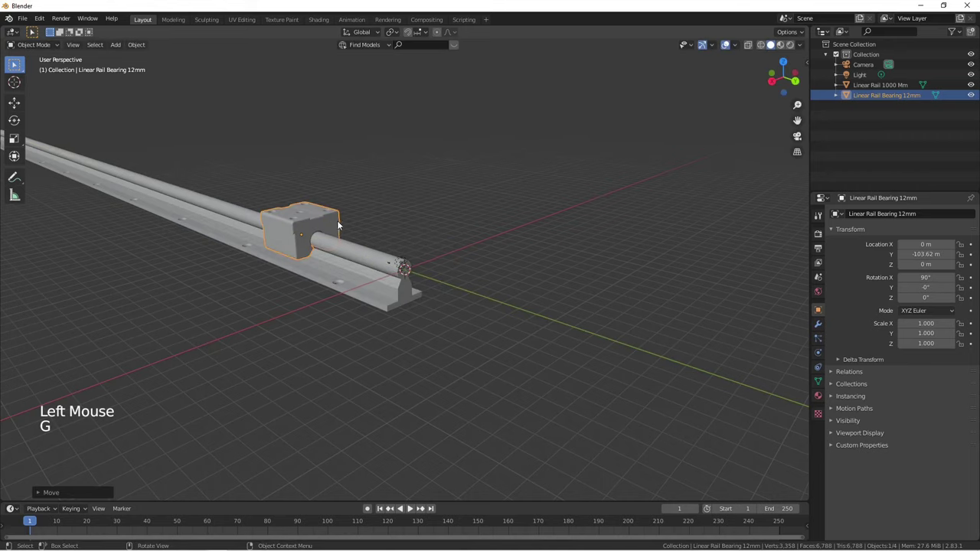
key("shift+d")
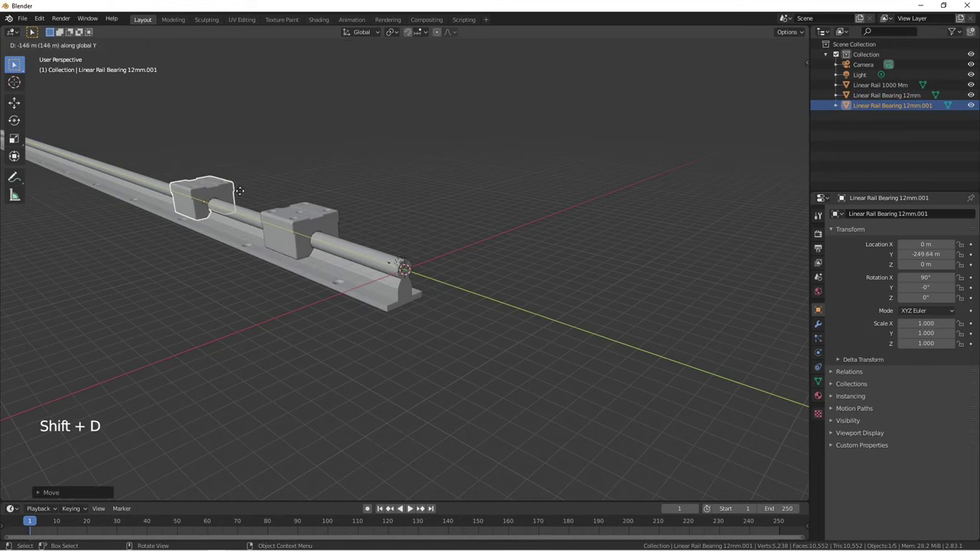
left_click(233, 216)
- Duplicate the rail with both bearings parallel beside the original, then edit the original lower bearing
left_click(233, 217, "shift")
left_click(317, 218, "shift")
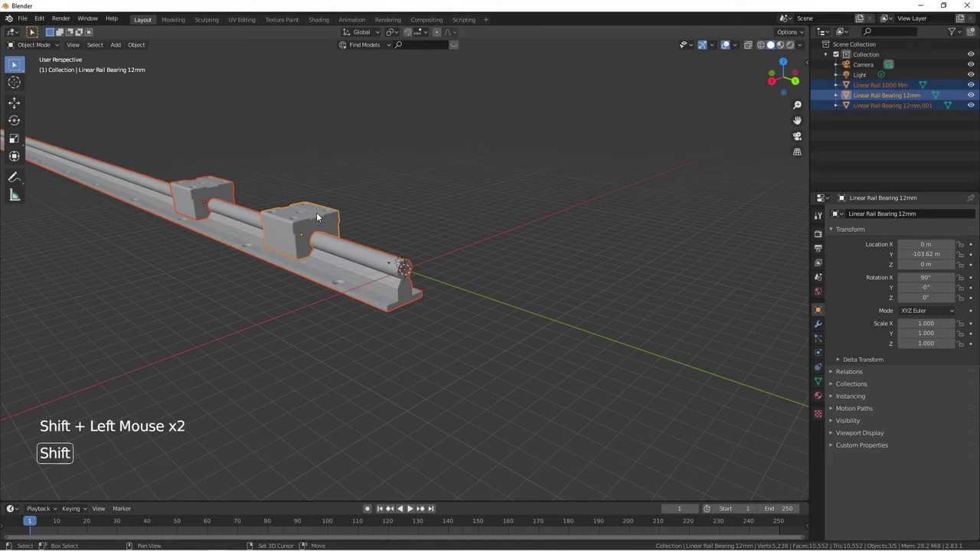
key("shift+d")
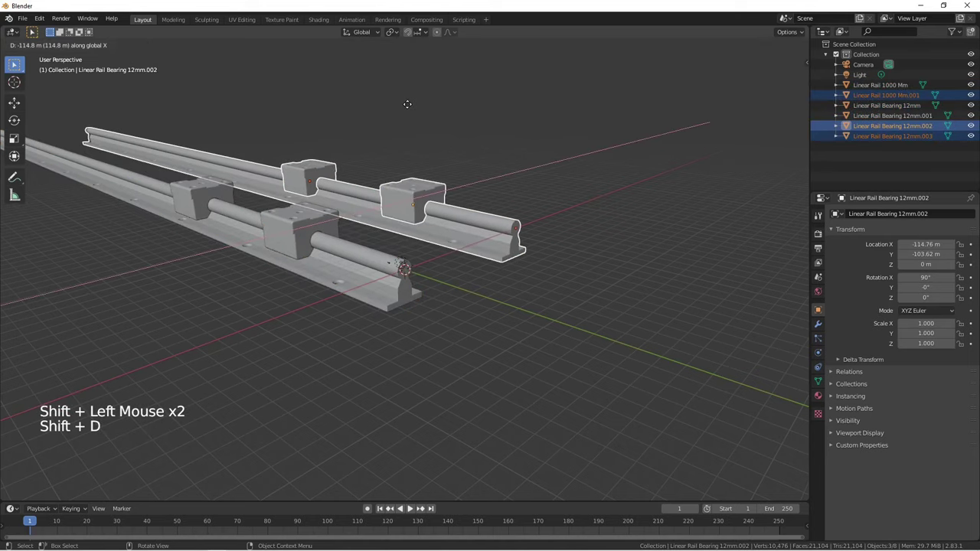
left_click(408, 104)
middle_click_drag(407, 104, 397, 279, "shift")
scroll(432, 220, "up", 3)
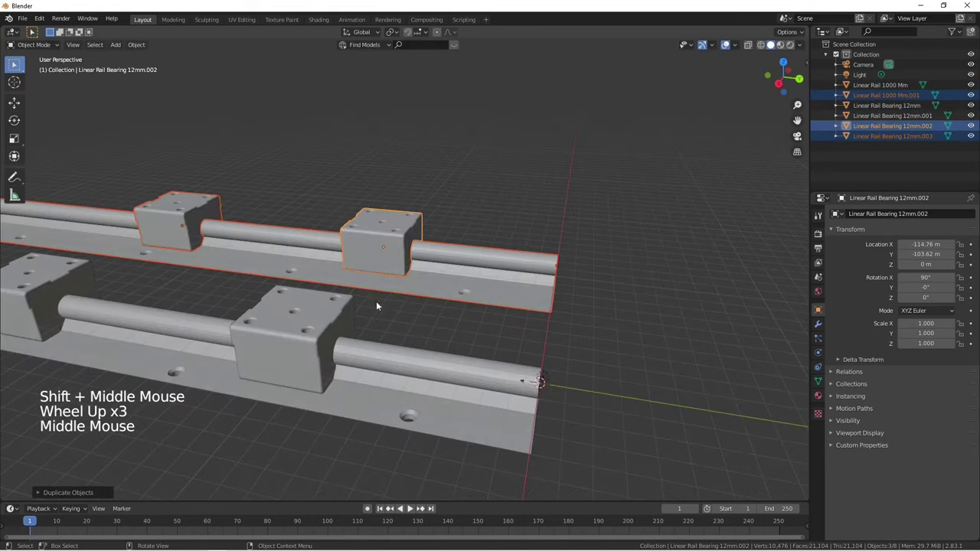
left_click(324, 318)
key("Tab")
middle_click_drag(338, 317, 467, 274)
- Box-select the bearing's top vertices in a right orthographic wireframe view
scroll(477, 272, "up", 5)
key("KP_3")
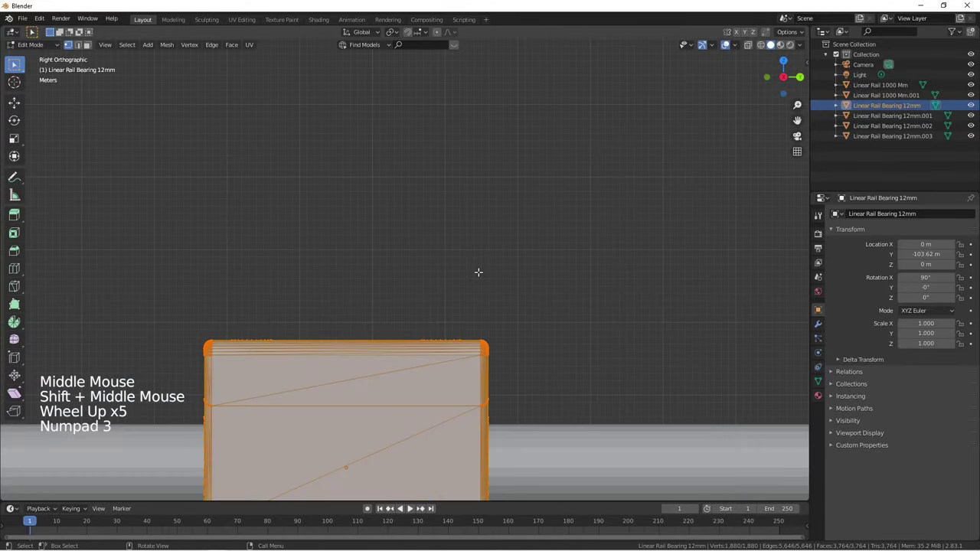
key("KP_5")
key("KP_5")
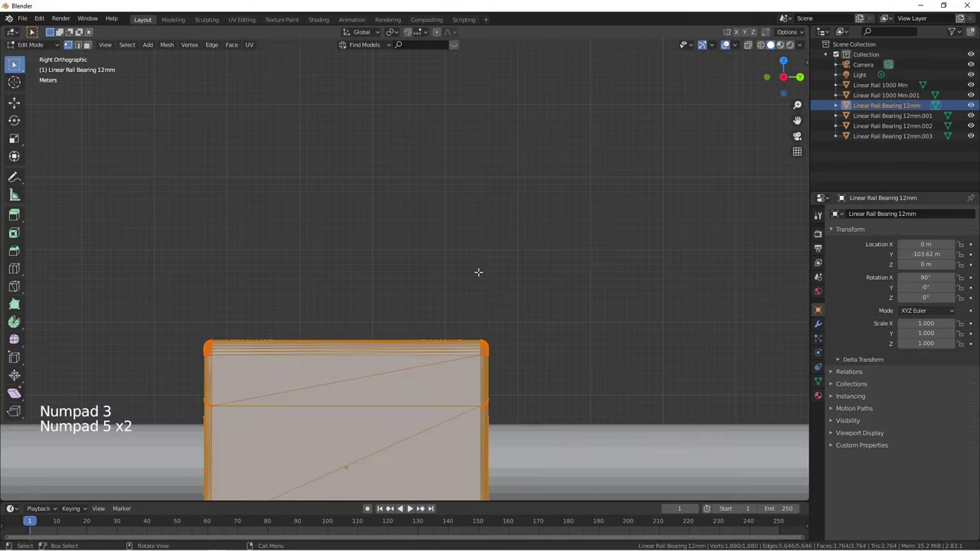
left_click(413, 282)
key("a")
key("a")
key("a")
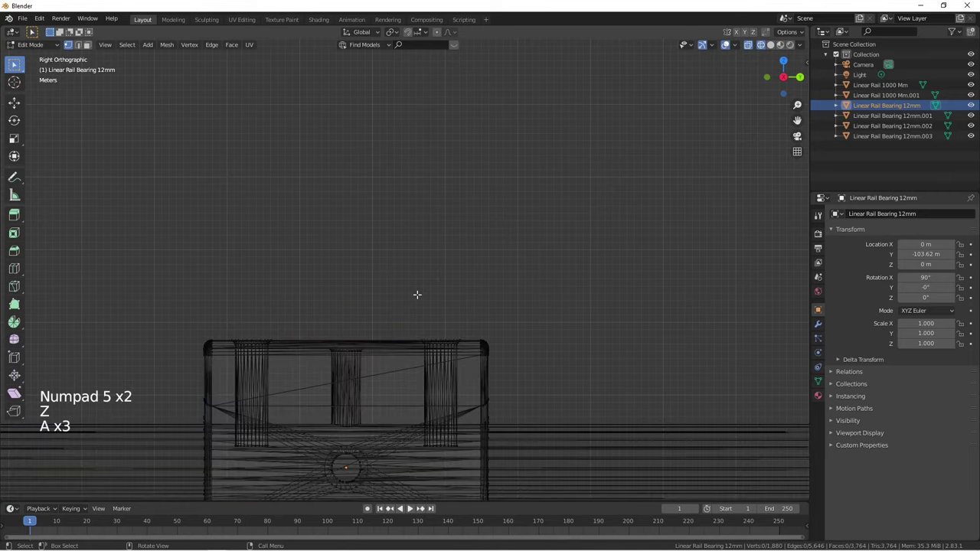
key("b")
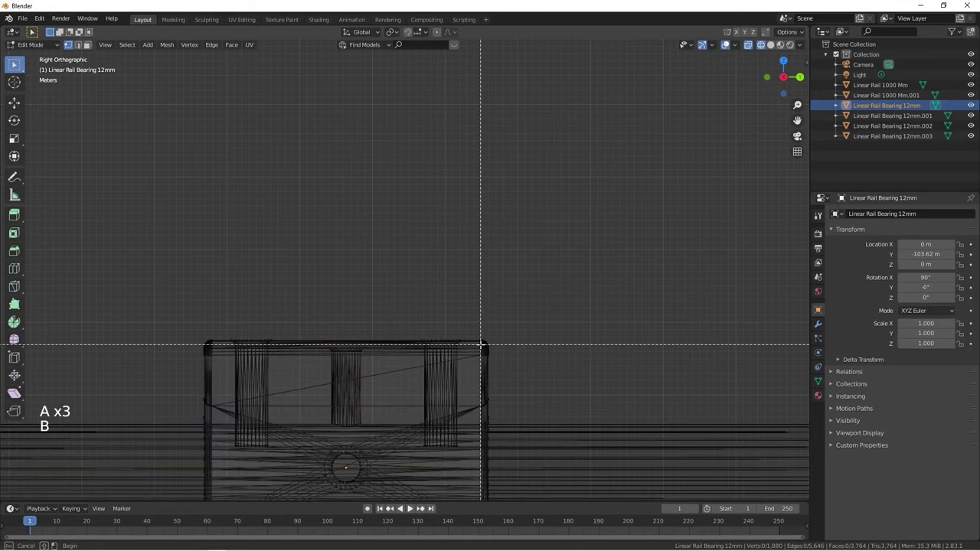
left_click_drag(482, 343, 271, 303)
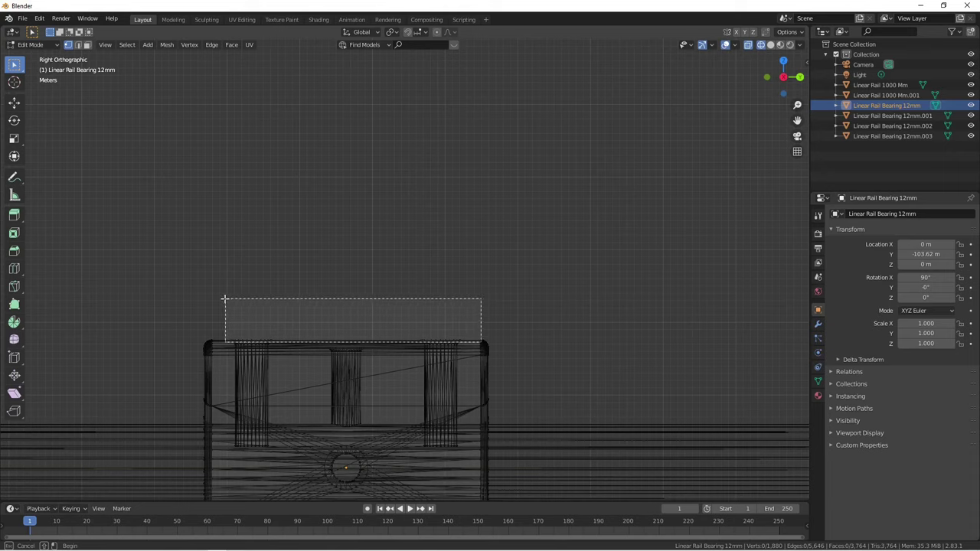
left_click_drag(211, 297, 210, 298)
middle_click_drag(210, 298, 596, 172)
scroll(597, 172, "down", 4)
- Duplicate the selected top faces and separate them into a new object
key("shift+d")
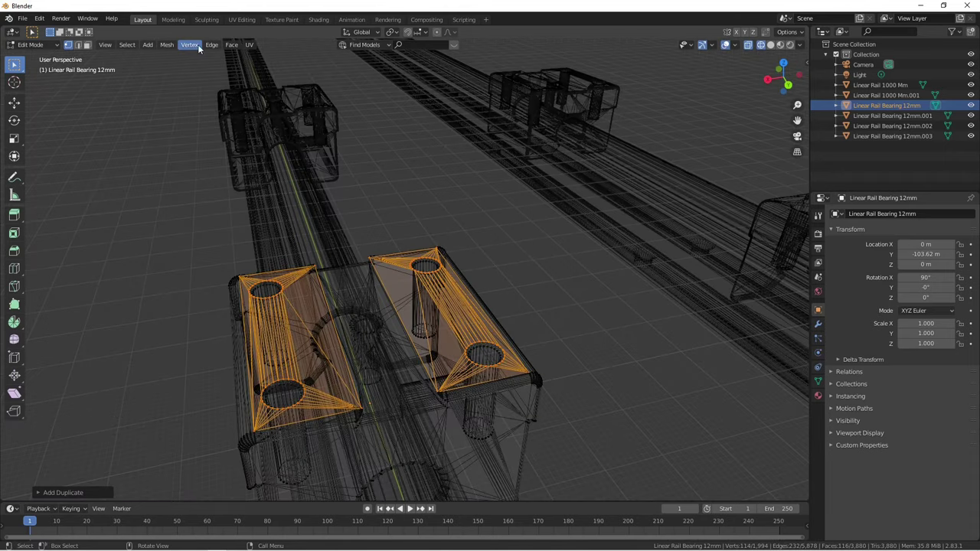
left_click(167, 45)
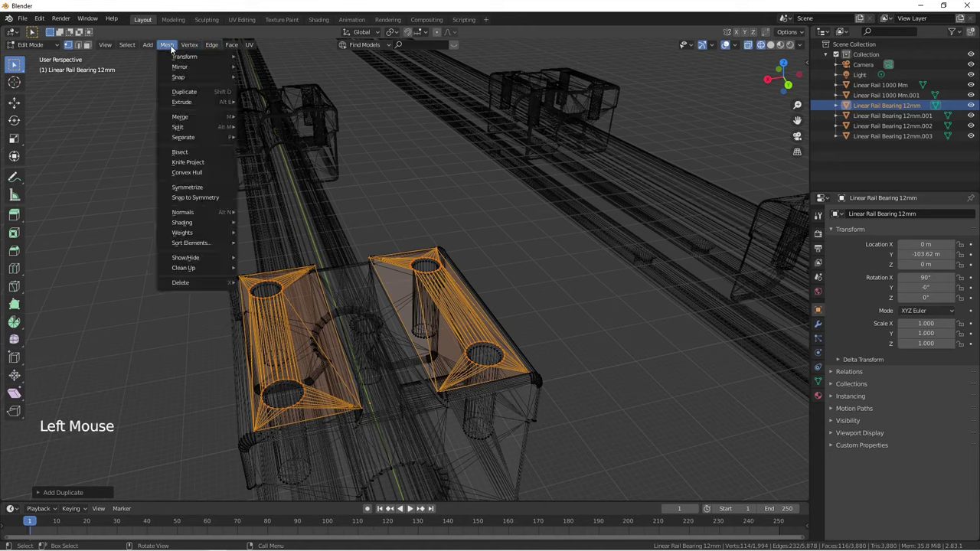
mouse_move(195, 138)
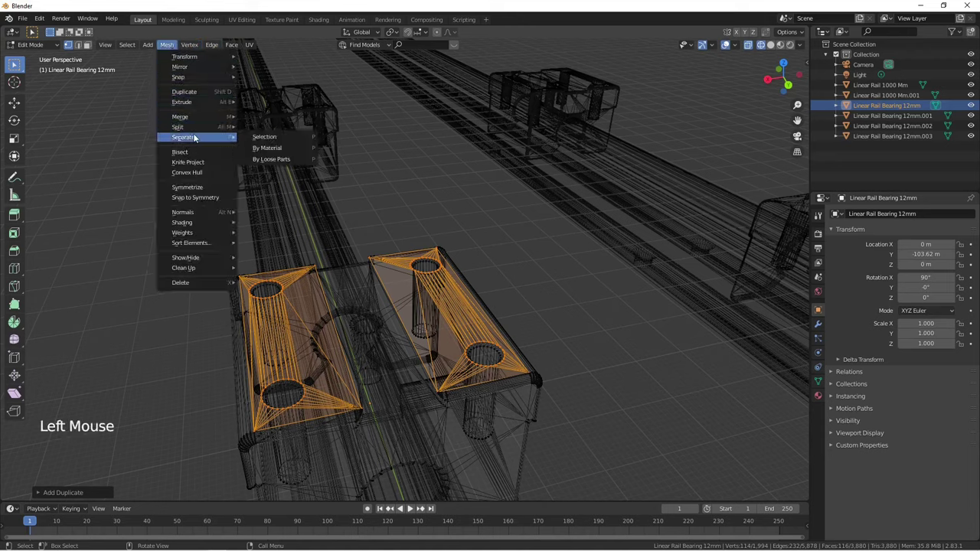
left_click(264, 137)
key("Tab")
- Select the separated top-plate piece in solid shading and start editing its mesh
left_click(472, 304)
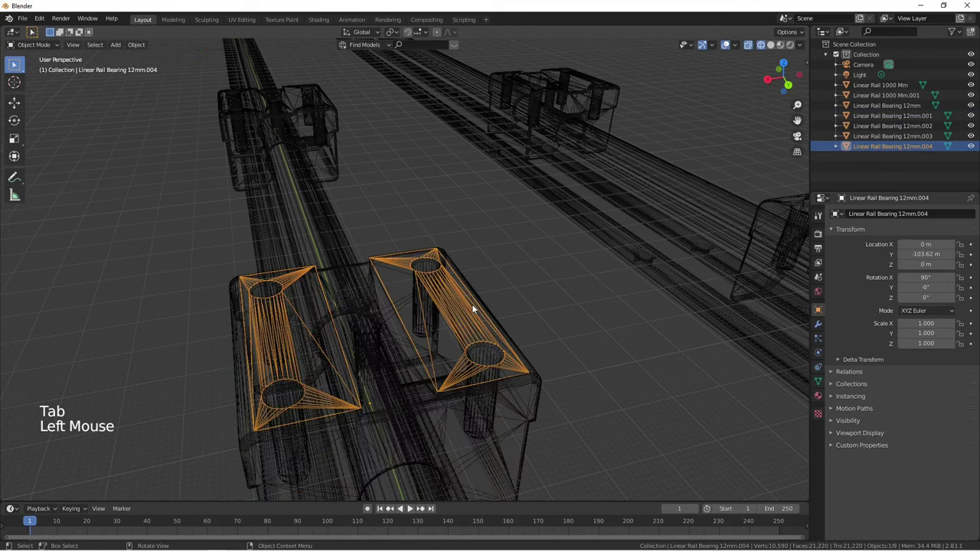
key("z")
left_click(551, 309)
mouse_move(548, 306)
middle_mouse_down()
mouse_move(539, 315)
mouse_move(518, 309)
mouse_move(491, 368)
mouse_move(486, 432)
middle_mouse_up()
scroll(537, 301, "down", 4)
key("Tab")
scroll(499, 304, "up", 6)
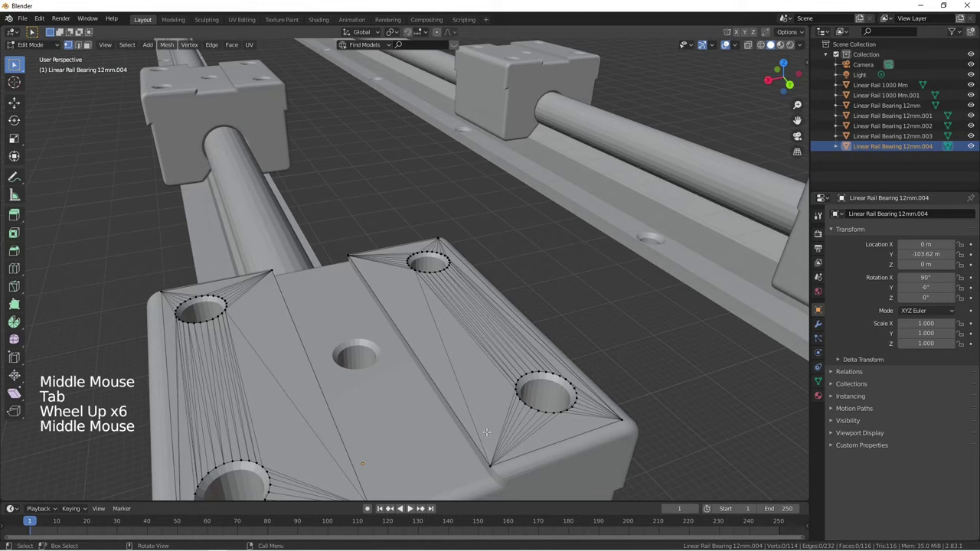
- Fill a face across the plate top and extrude it upward into a block
left_click(492, 467)
left_click(350, 256, "shift")
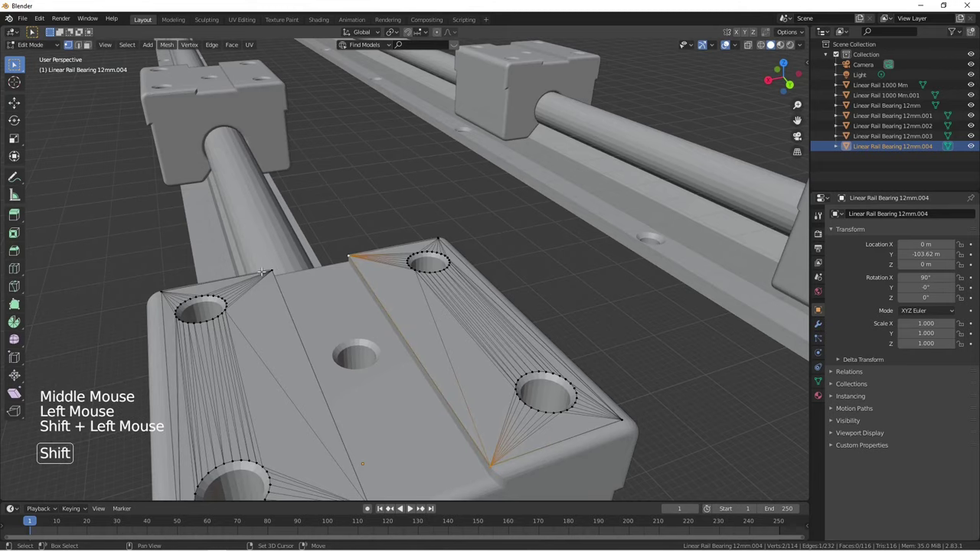
middle_click_drag(267, 268, 322, 252, "shift")
left_click(428, 245, "shift")
key("f")
scroll(405, 268, "down", 6)
middle_click_drag(405, 267, 429, 230)
key("e")
key("g")
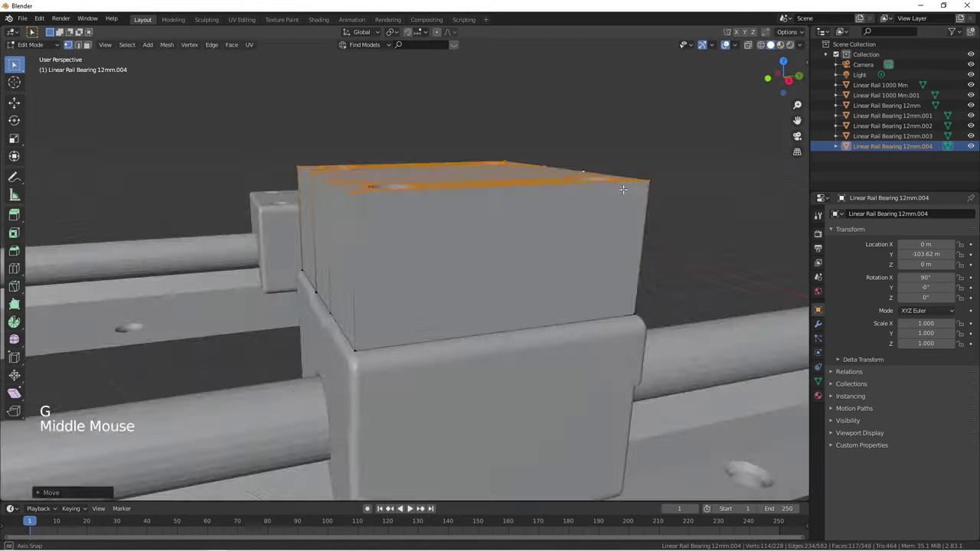
mouse_move(382, 253)
middle_mouse_down("shift")
mouse_move(429, 230)
mouse_move(383, 268)
middle_mouse_up("shift")
- Extrude the block's side faces outward to widen it, then duplicate and move the geometry
left_click(86, 44)
left_click(475, 260)
left_click(429, 230, "shift")
key("e")
left_click(398, 253, "shift")
key("e")
key("g")
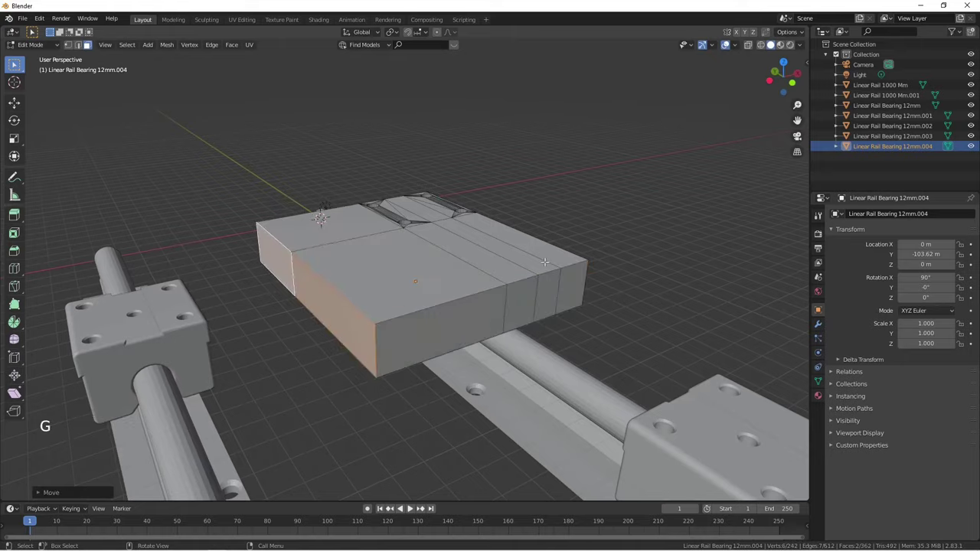
key("a")
key("shift+d")
key("g")
- Delete the selected geometry in wireframe view and return to solid shading
mouse_move(428, 289)
middle_mouse_down()
mouse_move(469, 289)
mouse_move(635, 236)
middle_mouse_up()
key("z")
key("a")
key("a")
key("a")
key("x")
key("z")
key("z")
scroll(456, 266, "up", 4)
middle_click_drag(474, 275, 456, 266, "shift")
mouse_move(456, 265)
middle_mouse_down()
mouse_move(449, 181)
mouse_move(568, 254)
mouse_move(536, 191)
mouse_move(582, 245)
middle_mouse_up()
- Delete a stray edge and fill a face between the edges bordering the gap
left_click(623, 175)
left_click(448, 181)
left_click(567, 255)
key("x")
left_click(567, 252)
left_click(535, 191, "alt")
left_click(153, 344)
left_click(589, 344, "shift")
key("f")
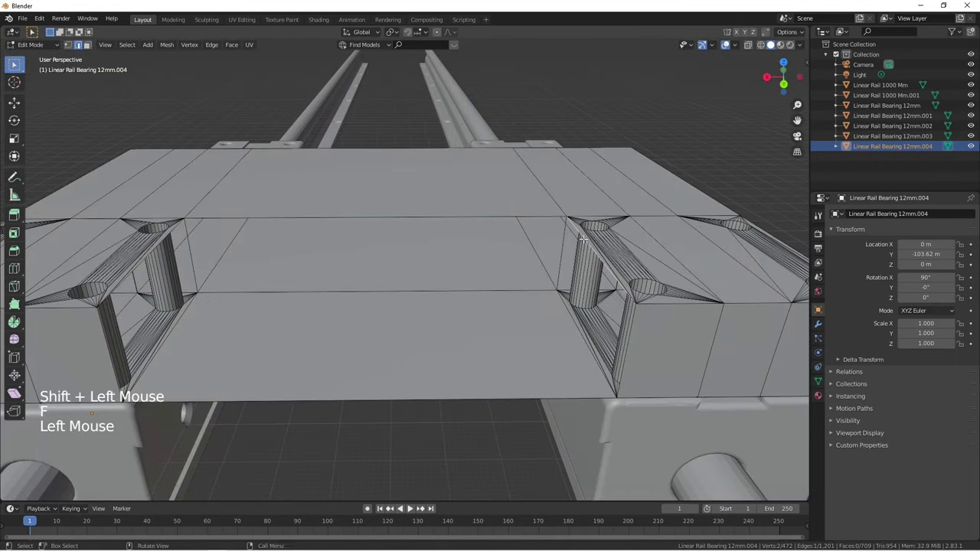
- Close the remaining gaps around the mounting holes with faces and leave Edit Mode
left_click(144, 257, "shift")
key("f")
scroll(306, 321, "down", 5)
left_click(307, 322)
left_click(321, 253, "shift")
key("f")
middle_click_drag(382, 306, 624, 295)
scroll(577, 325, "up", 4)
scroll(588, 281, "up", 1)
scroll(587, 281, "down", 6)
key("Tab")
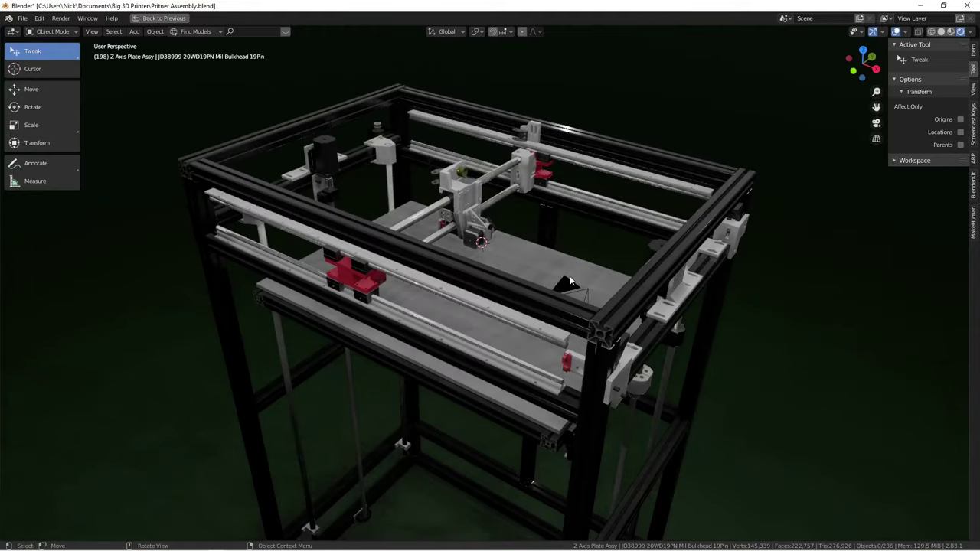
- Select the red X Axis Bar Support Other Side bracket and frame it with Numpad period
middle_click_drag(570, 282, 561, 234)
scroll(602, 222, "up", 5)
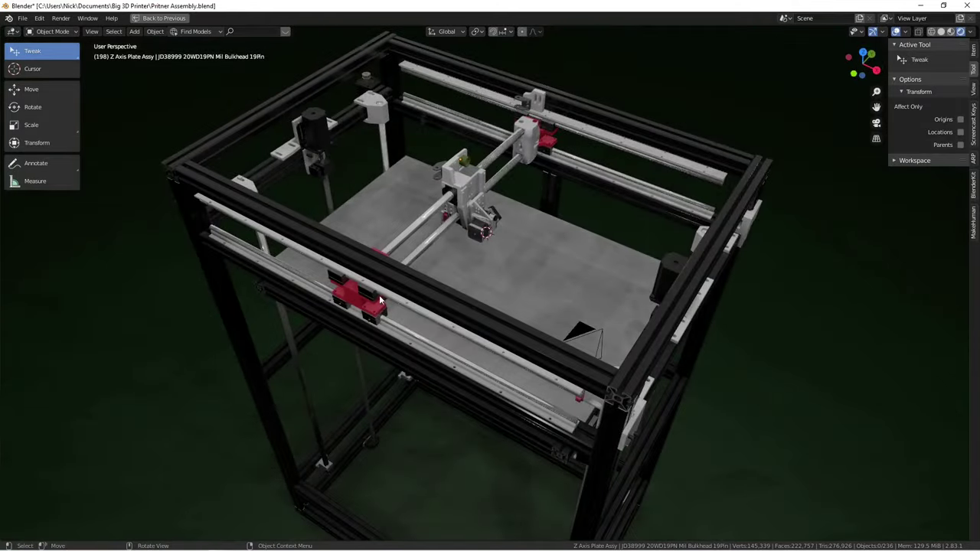
left_click(354, 303)
key("KP_Decimal")
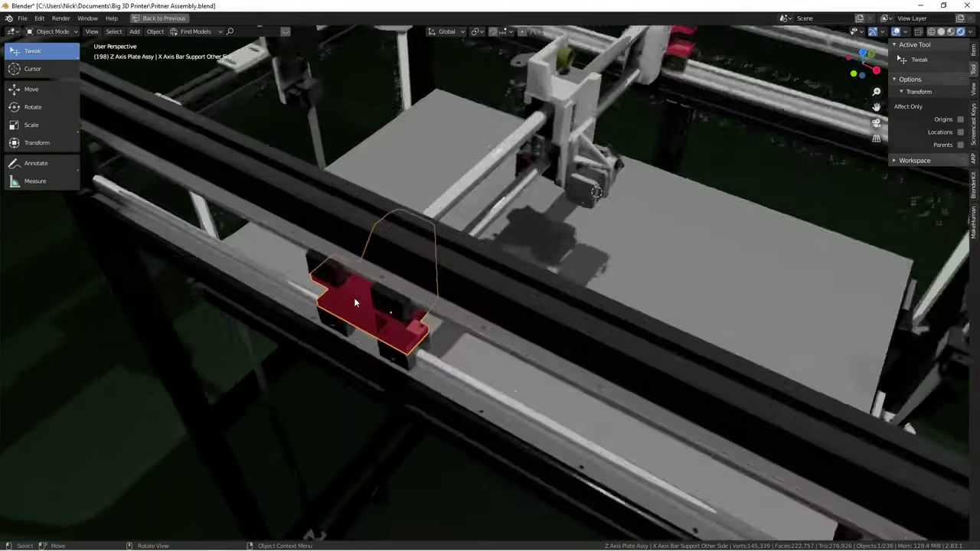
mouse_move(353, 297)
middle_mouse_down()
mouse_move(362, 286)
mouse_move(339, 309)
mouse_move(488, 339)
mouse_move(531, 299)
mouse_move(531, 280)
mouse_move(538, 290)
mouse_move(527, 300)
mouse_move(564, 268)
middle_mouse_up()
- In Edit Mode, bevel a vertex on the red bracket and move it
key("Tab")
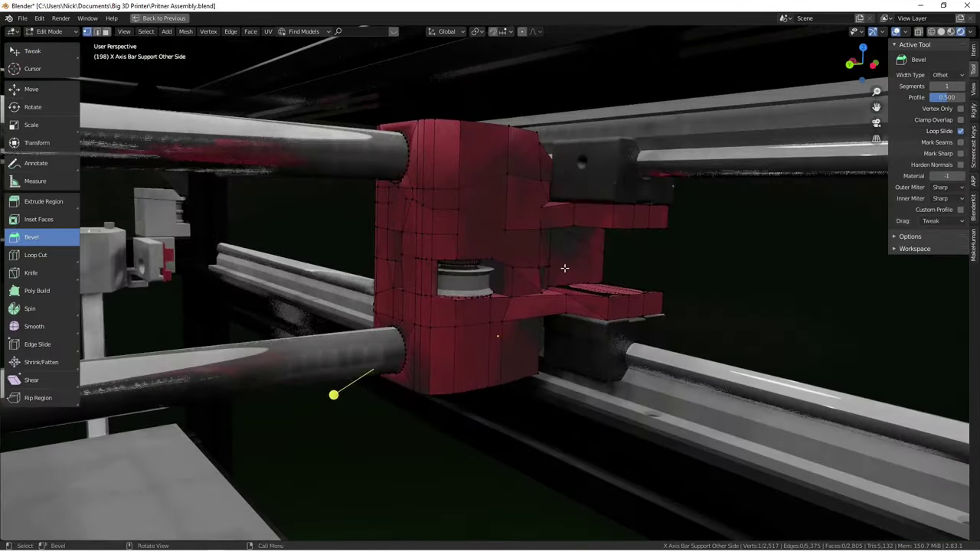
mouse_move(574, 231)
left_mouse_down()
mouse_move(593, 242)
mouse_move(569, 249)
left_mouse_up()
key("g")
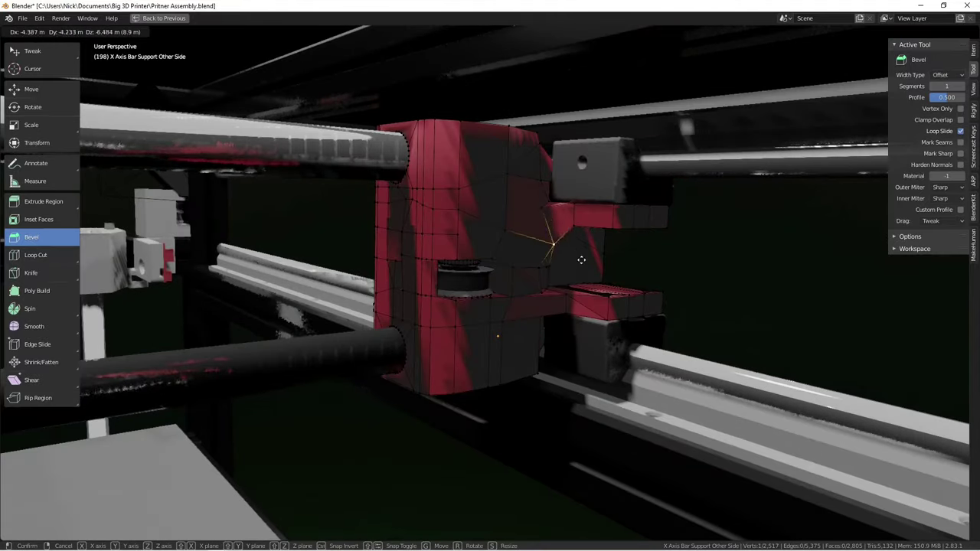
left_click(581, 260)
middle_click_drag(581, 260, 664, 231)
- Lower the underside faces of the bracket's upper arm 6.589 m along Z
key("alt+a")
key("l")
key("Escape")
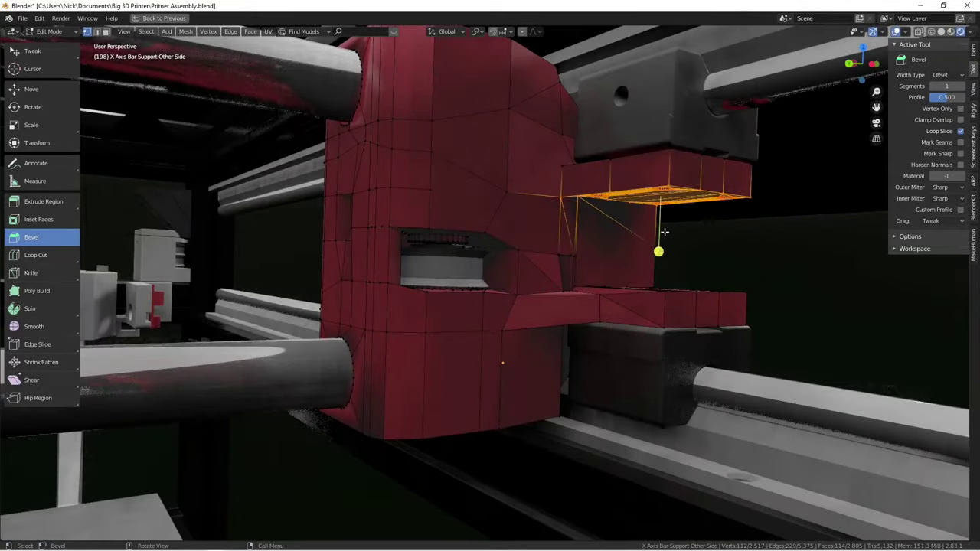
key("g")
key("z")
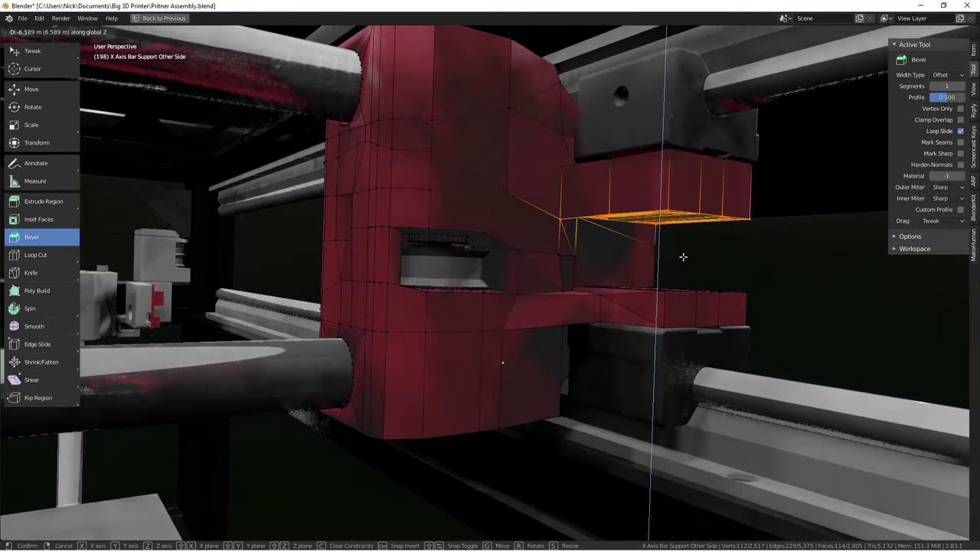
left_click(682, 256)
- Return to Object Mode and zoom out to view the whole printer assembly
key("Tab")
middle_click_drag(693, 242, 610, 243)
scroll(712, 270, "down", 4)
scroll(623, 251, "down", 5)
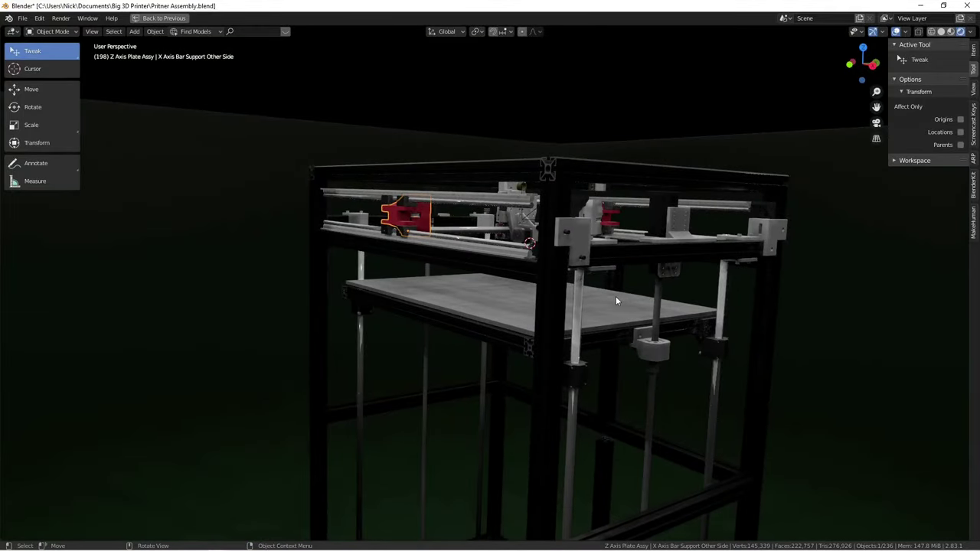
middle_click_drag(464, 161, 650, 193)
scroll(476, 243, "up", 4)
mouse_move(476, 243)
middle_mouse_down()
mouse_move(476, 210)
mouse_move(465, 247)
middle_mouse_up()
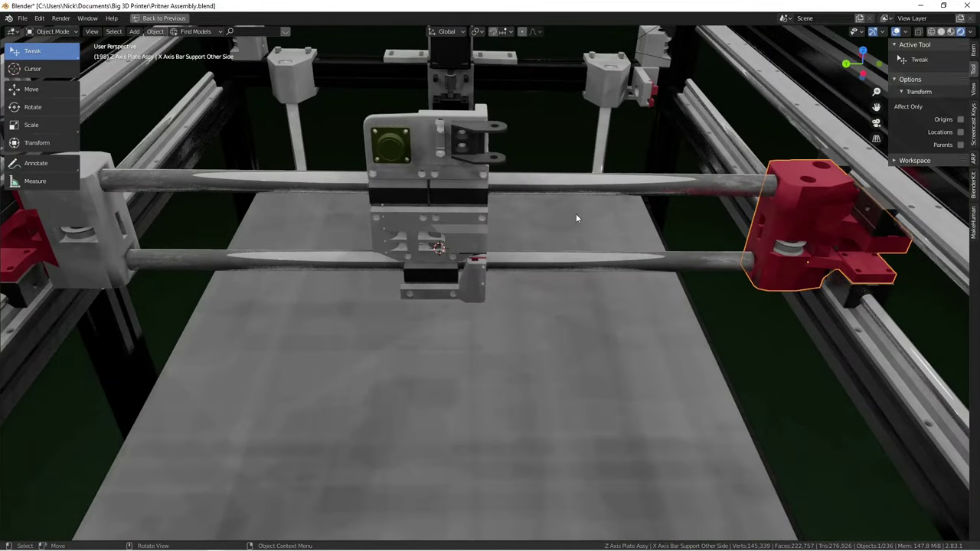
middle_click_drag(598, 207, 548, 234)
scroll(533, 302, "up", 4)
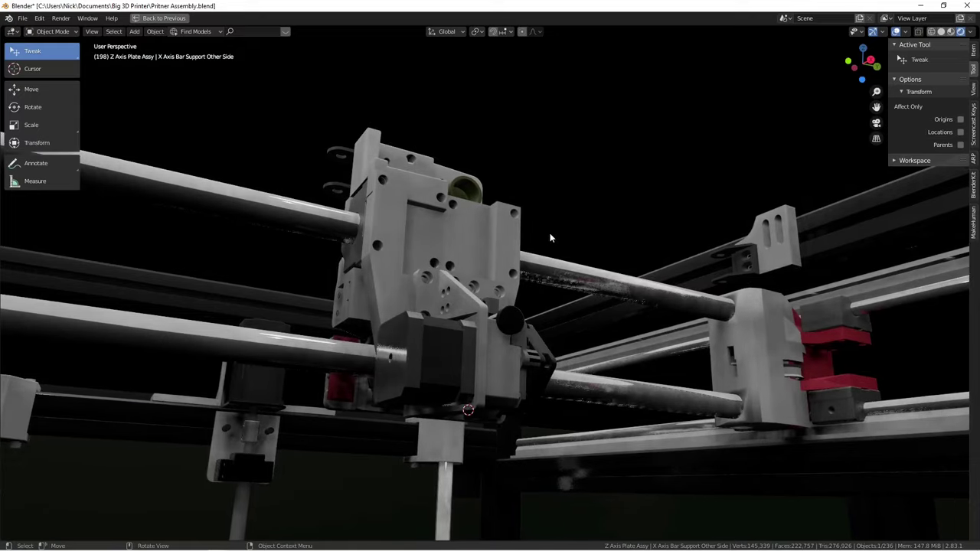
left_click(756, 352)
key("Tab")
middle_click_drag(756, 352, 783, 354)
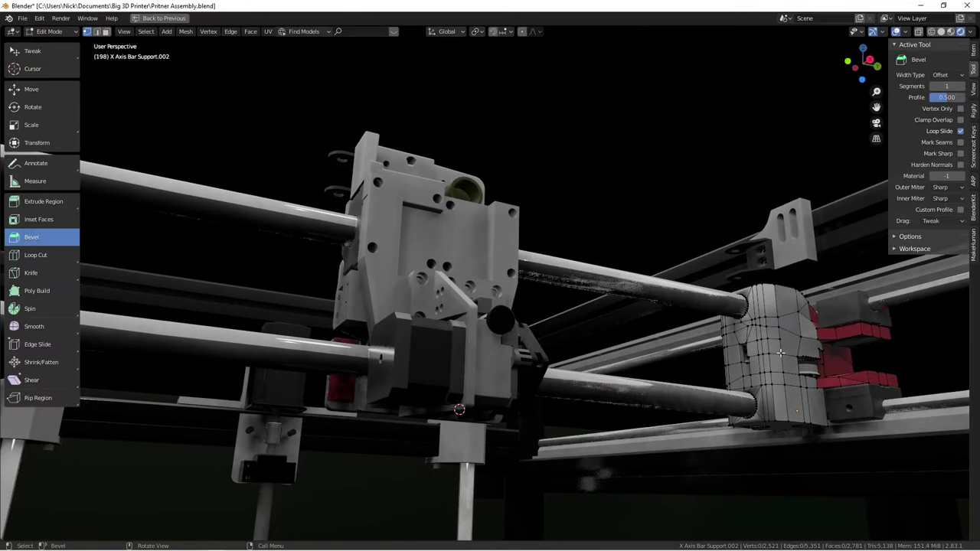
key("Tab")
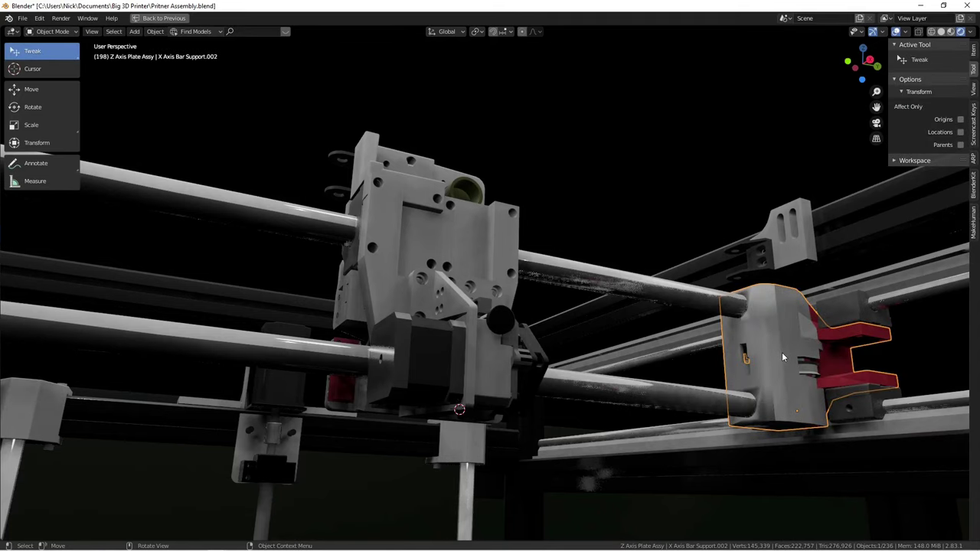
middle_click_drag(784, 356, 663, 465)
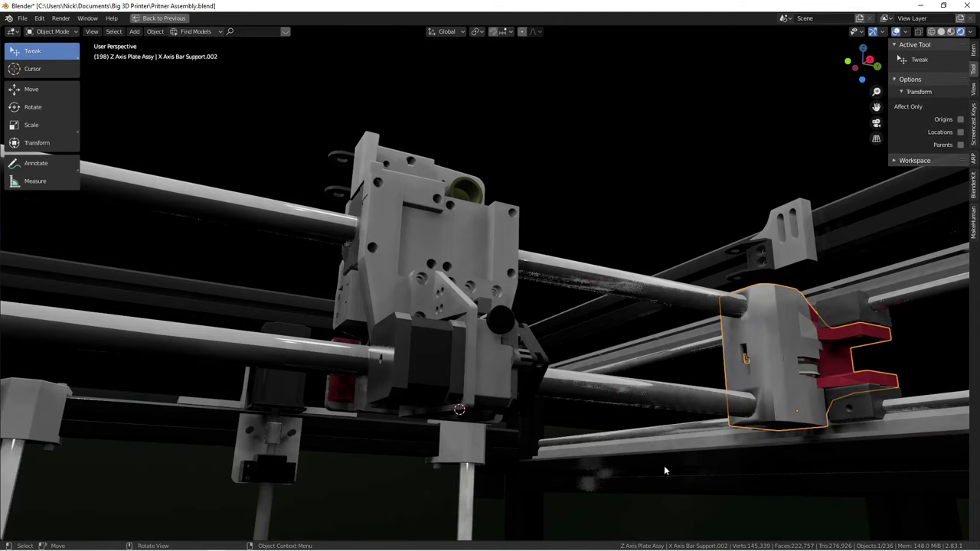